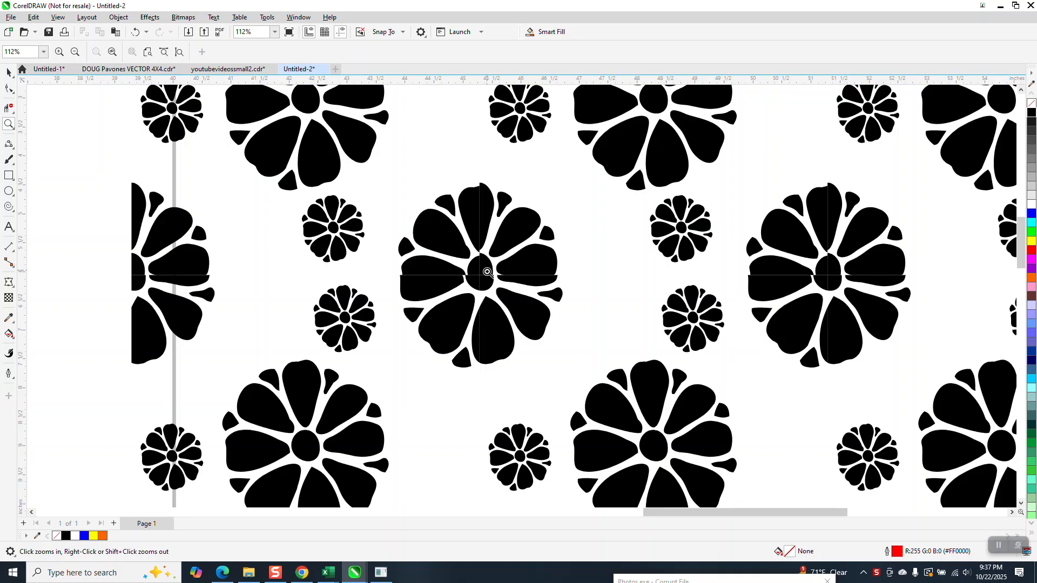
Center the single black flower on the page and delete the red square around it.
{"action": "scroll", "coordinate": [718, 276], "scroll_direction": "down", "scroll_amount": 3}
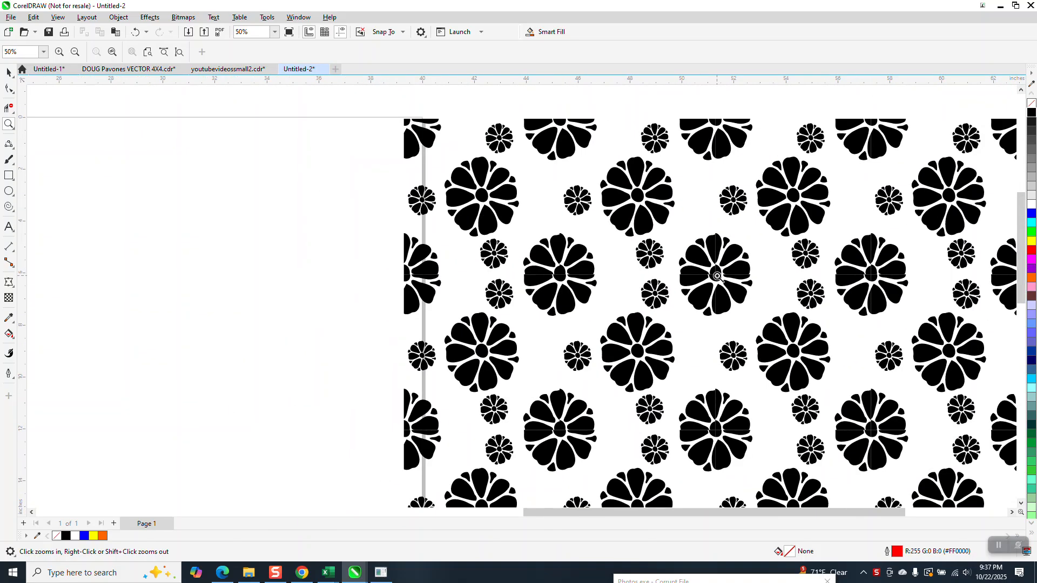
{"action": "left_click_drag", "start_coordinate": [290, 249], "coordinate": [344, 286]}
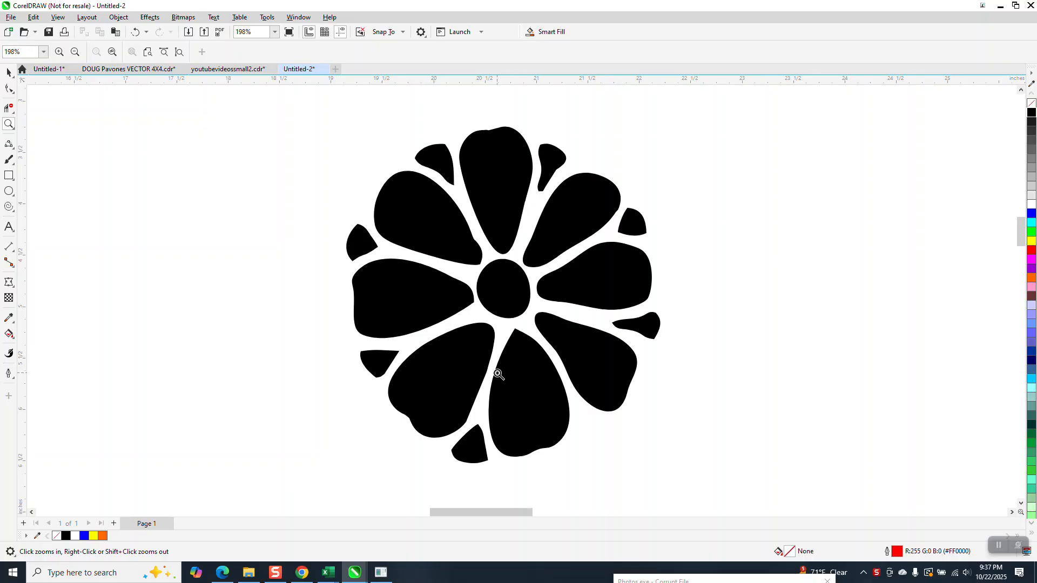
{"action": "left_click", "coordinate": [9, 71]}
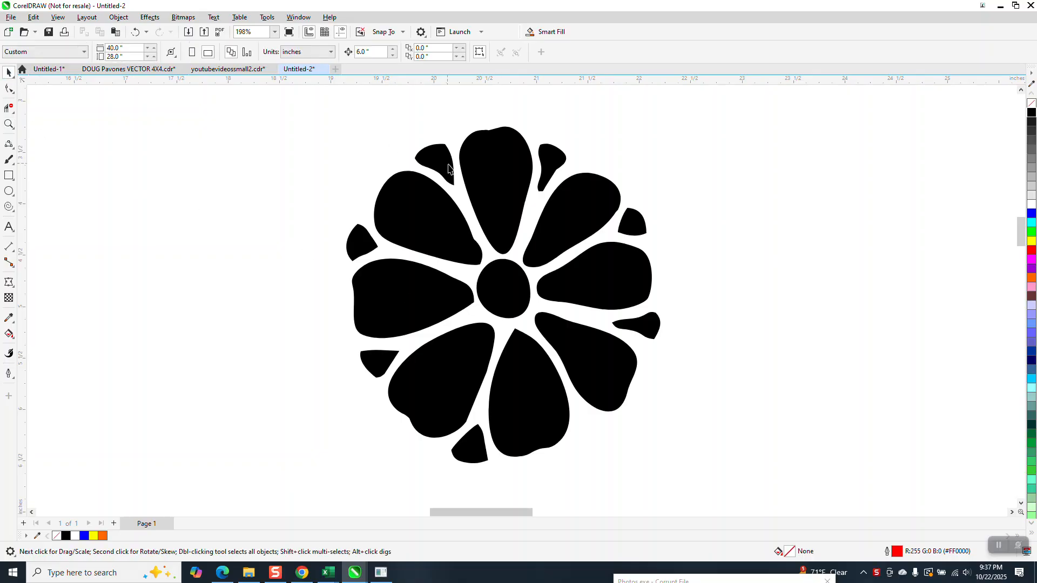
{"action": "left_click", "coordinate": [467, 174]}
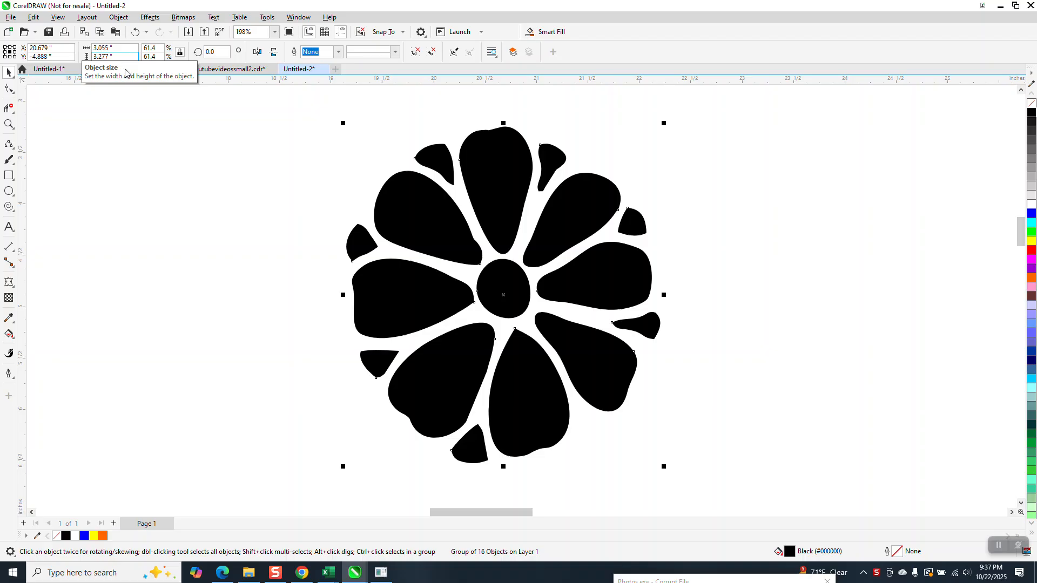
{"action": "scroll", "coordinate": [324, 249], "scroll_direction": "down", "scroll_amount": 3}
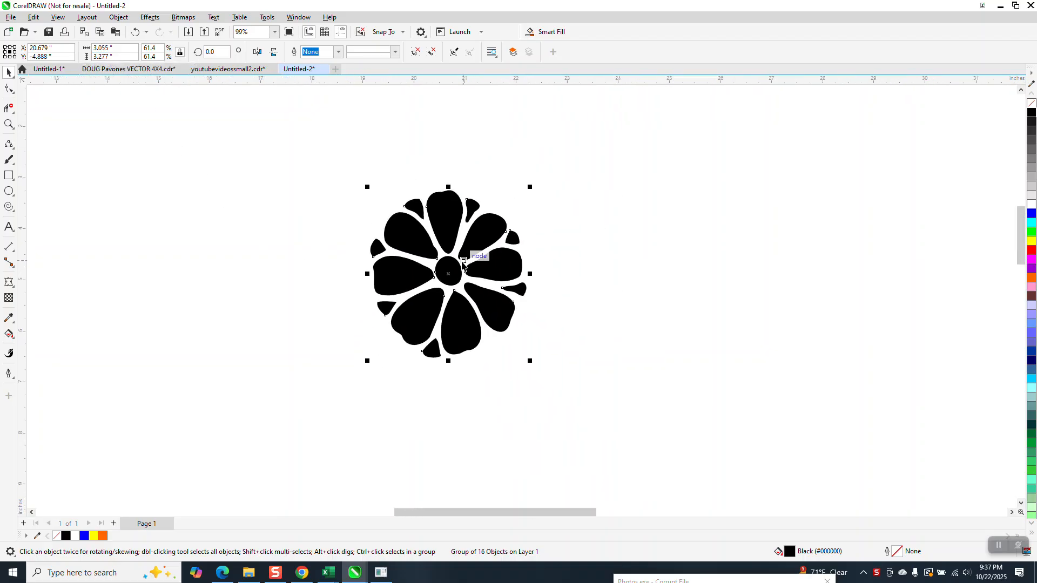
{"action": "scroll", "coordinate": [464, 258], "scroll_direction": "down", "scroll_amount": 2}
{"action": "scroll", "coordinate": [458, 254], "scroll_direction": "down", "scroll_amount": 1}
{"action": "left_click", "coordinate": [9, 124]}
{"action": "left_click_drag", "start_coordinate": [365, 331], "coordinate": [536, 457]}
{"action": "left_click", "coordinate": [9, 72]}
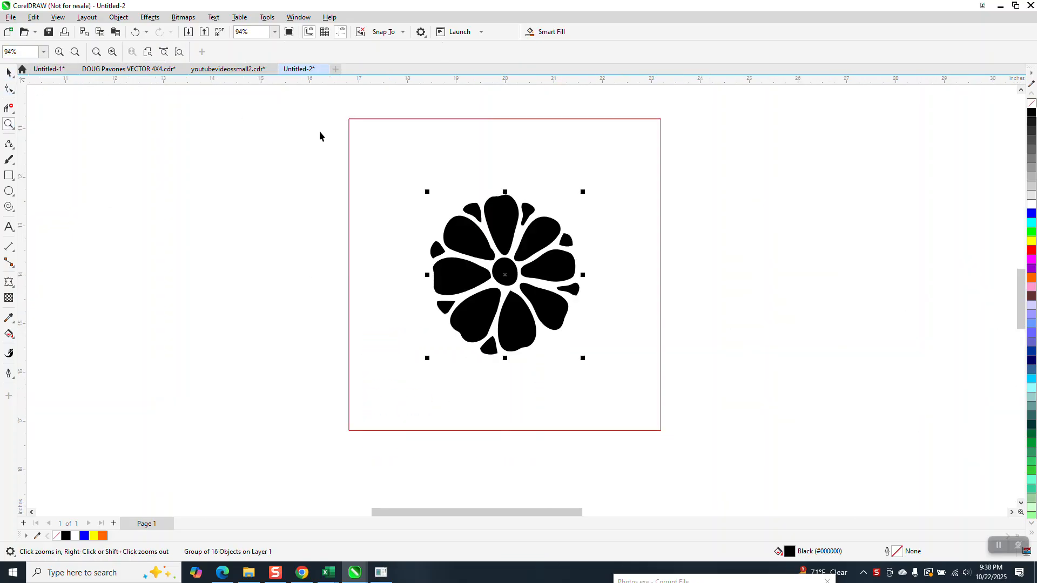
{"action": "left_click", "coordinate": [397, 138]}
{"action": "key", "text": "Delete"}
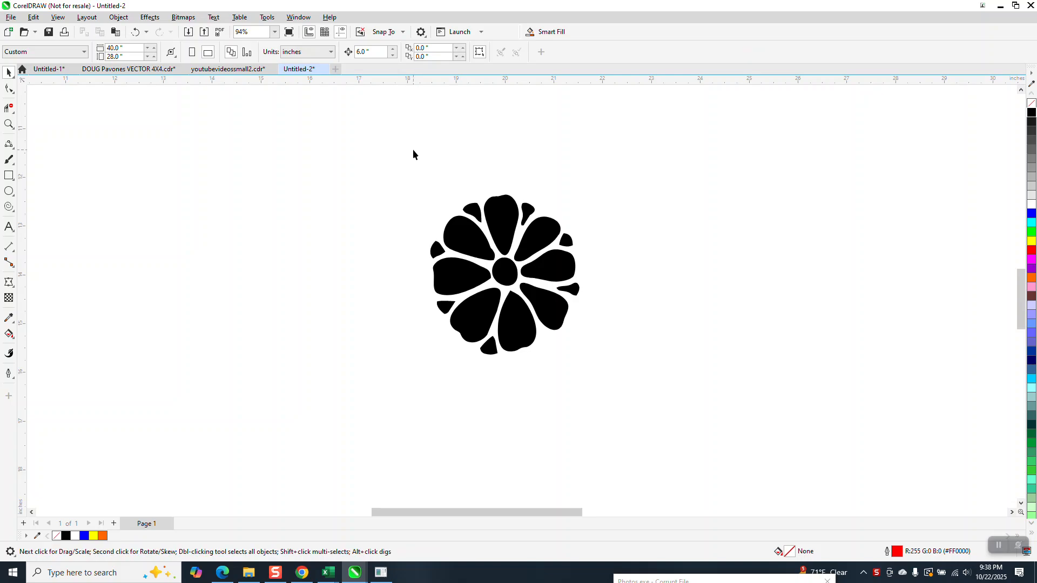
Remove the flower's black fill and give it a black outline.
{"action": "left_click", "coordinate": [504, 217]}
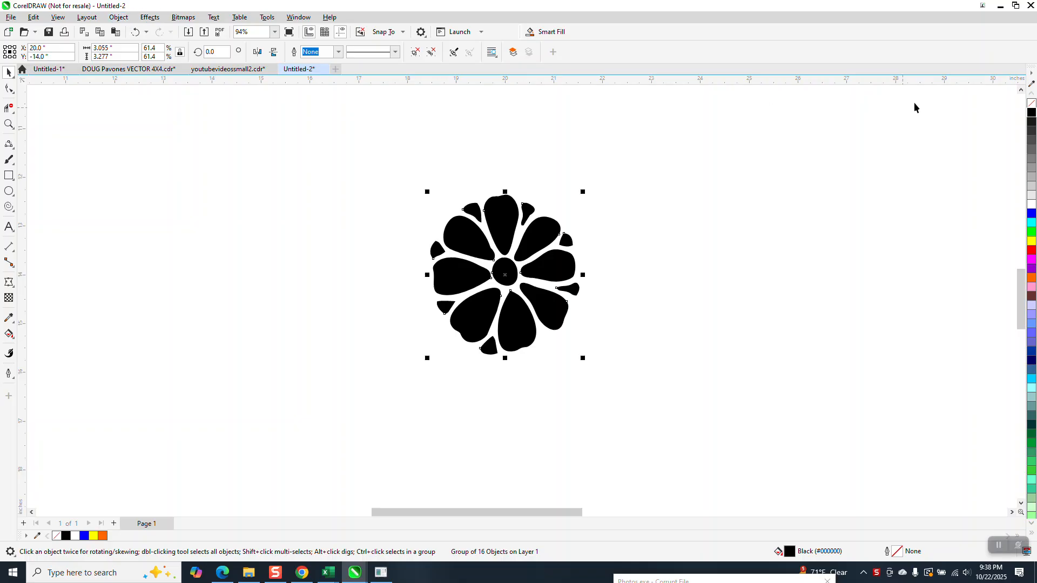
{"action": "left_click", "coordinate": [1031, 103]}
{"action": "right_click", "coordinate": [1032, 115]}
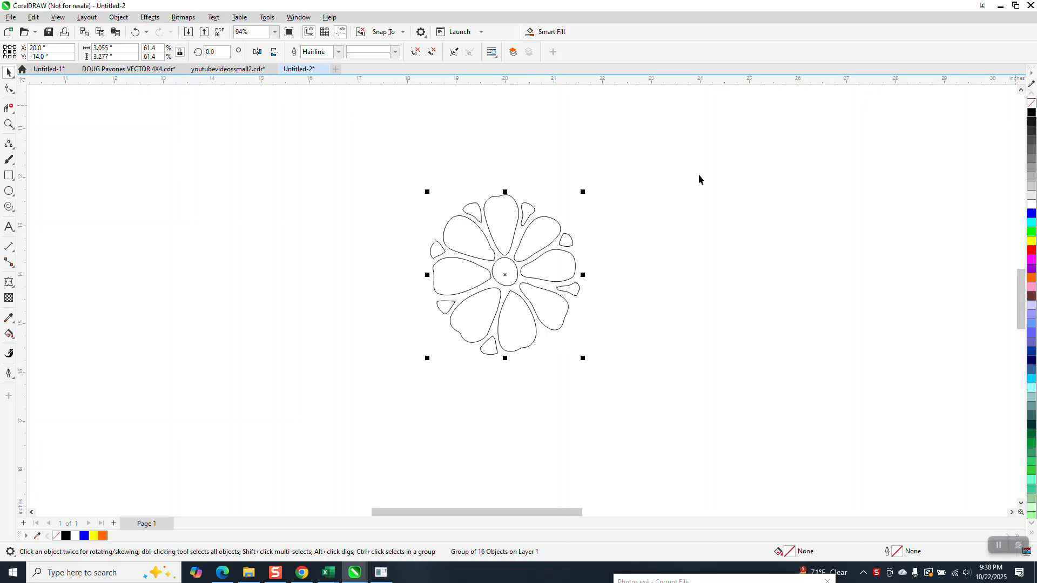
{"action": "left_click", "coordinate": [610, 172]}
{"action": "left_click", "coordinate": [506, 210]}
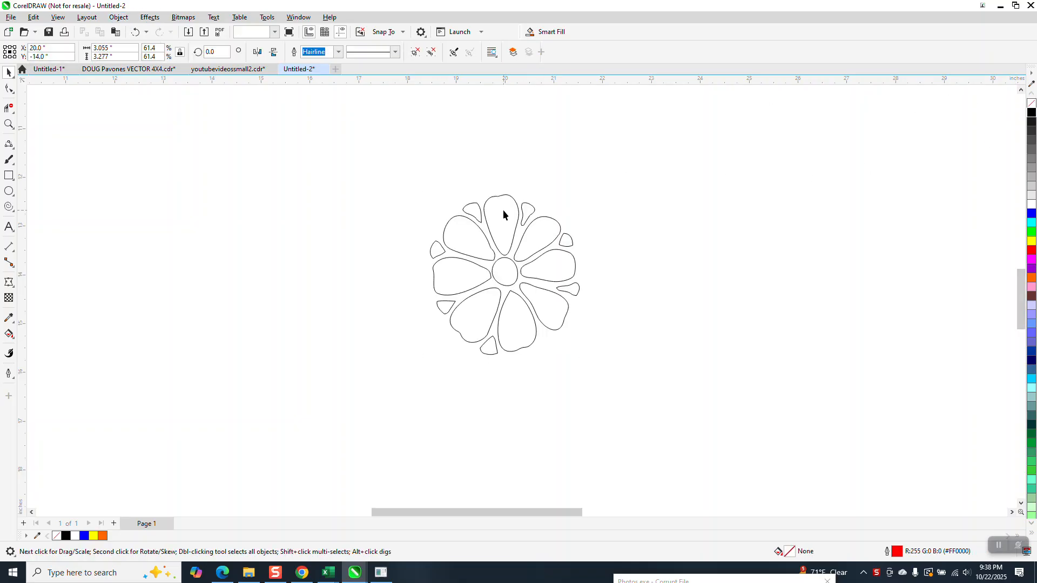
{"action": "left_click", "coordinate": [119, 18]}
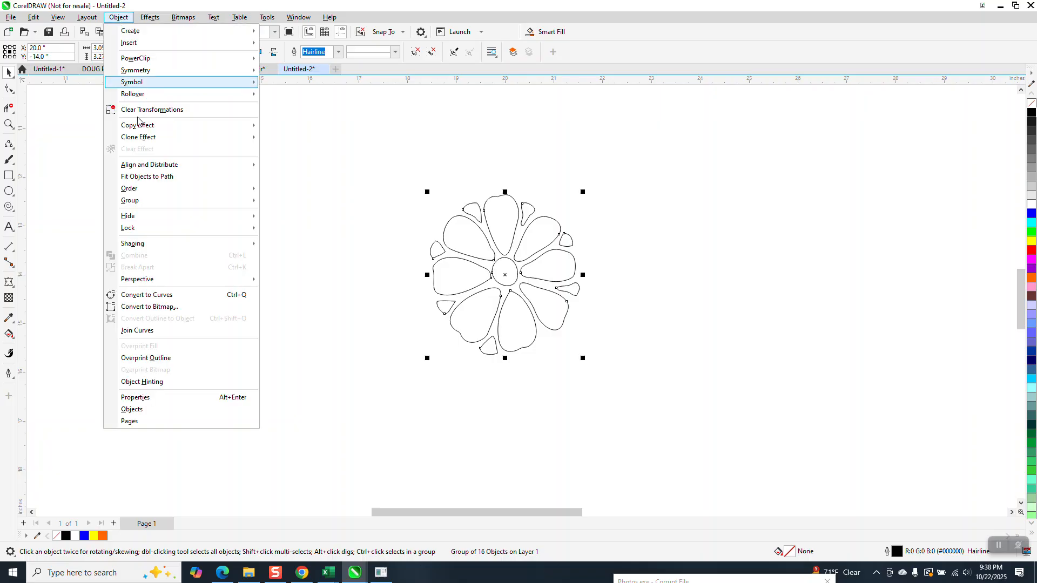
{"action": "left_click", "coordinate": [399, 128]}
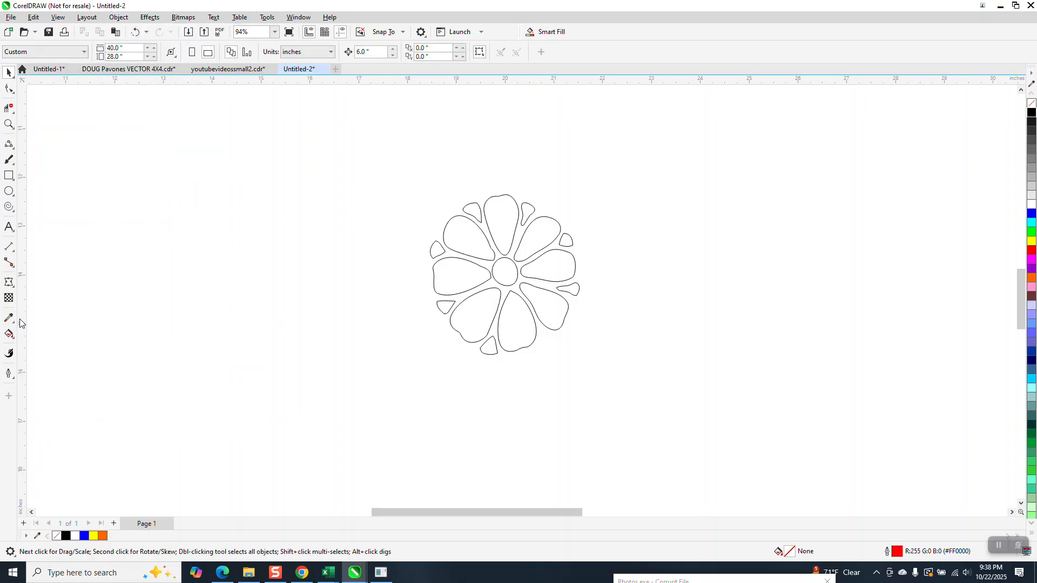
Create an orange copy of the flower's uppermost large petal with Smart Fill and move it 6 inches to the right.
{"action": "left_click", "coordinate": [13, 336]}
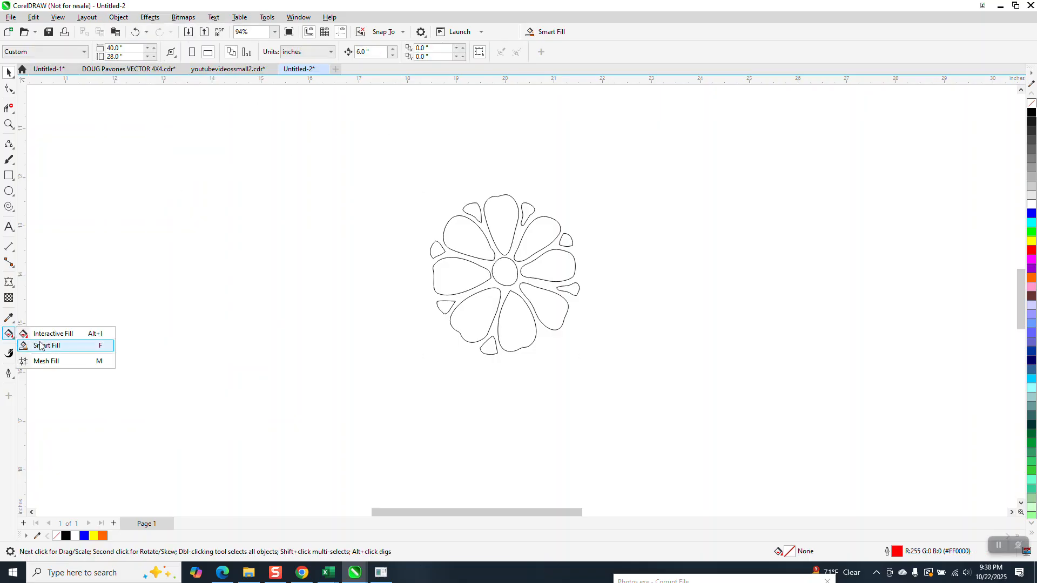
{"action": "left_click", "coordinate": [41, 342]}
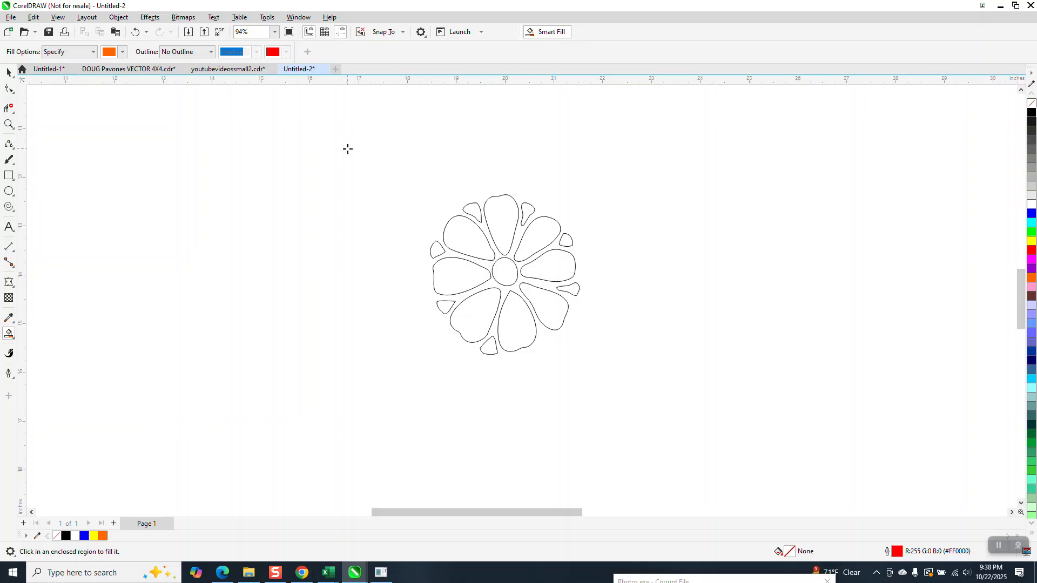
{"action": "left_click", "coordinate": [494, 221]}
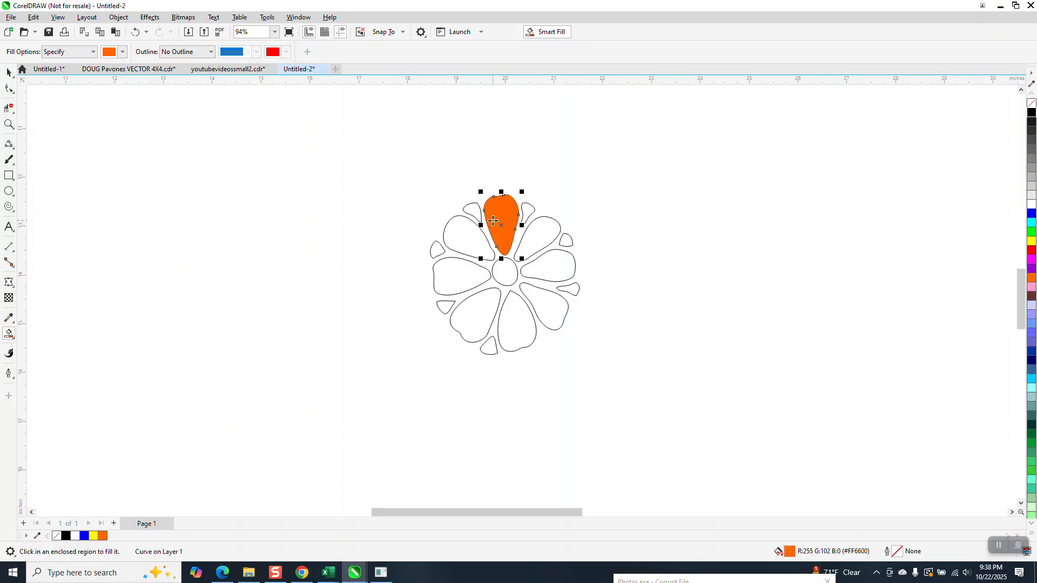
{"action": "key", "text": "shift+Right"}
{"action": "key", "text": "shift+Right"}
{"action": "key", "text": "shift+Right"}
Smart-fill the small petal just right of the uppermost large petal in orange and move the copy 6 inches right.
{"action": "left_click", "coordinate": [527, 213]}
{"action": "key", "text": "shift+Right"}
{"action": "key", "text": "shift+Right"}
{"action": "key", "text": "shift+Right"}
Delete the outlined flower and move the two orange petals 6 inches back to the left.
{"action": "key", "text": "space"}
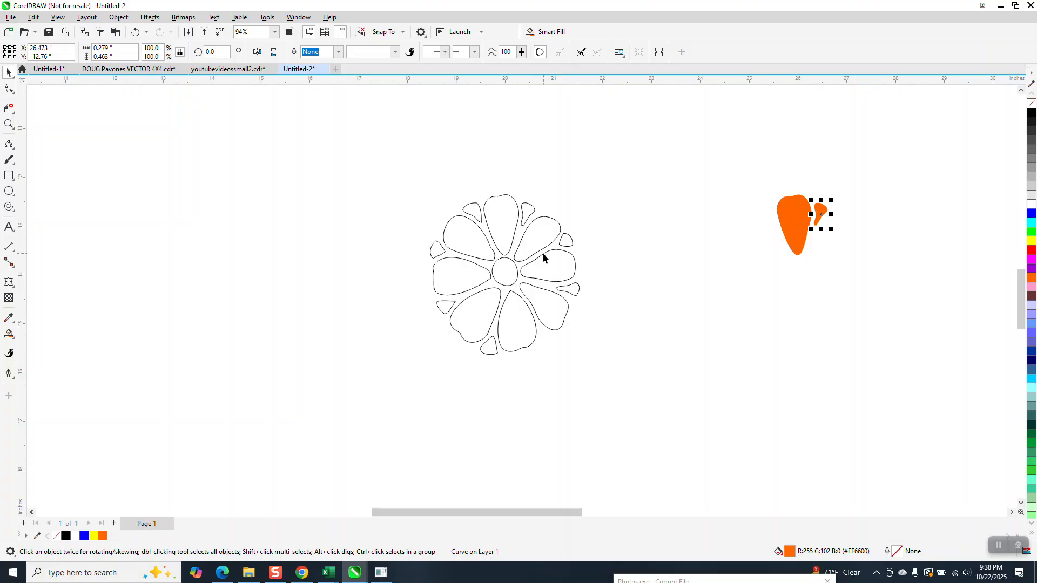
{"action": "left_click_drag", "start_coordinate": [397, 158], "coordinate": [614, 380]}
{"action": "key", "text": "Delete"}
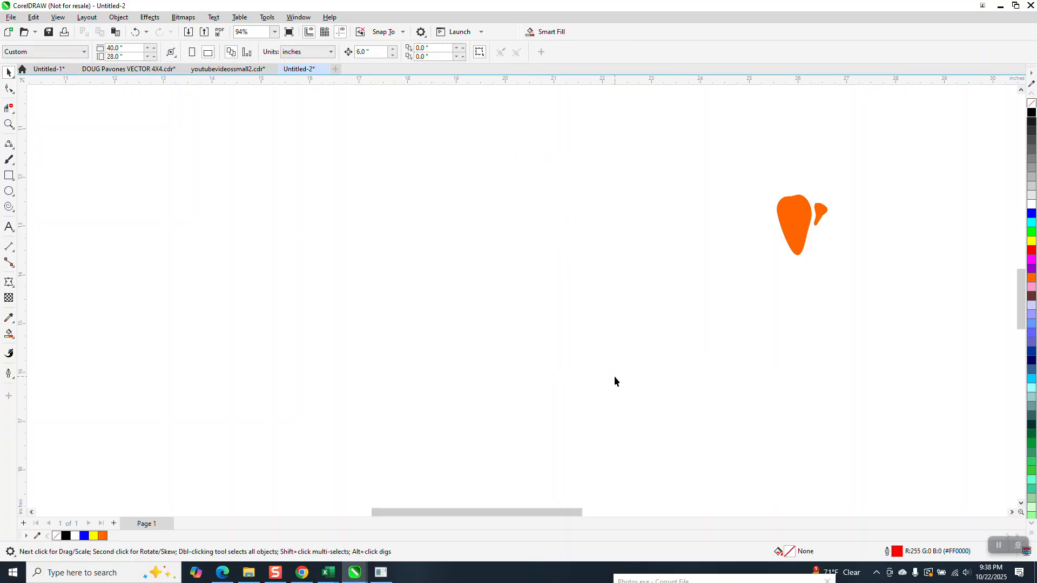
{"action": "left_click_drag", "start_coordinate": [816, 244], "coordinate": [818, 246]}
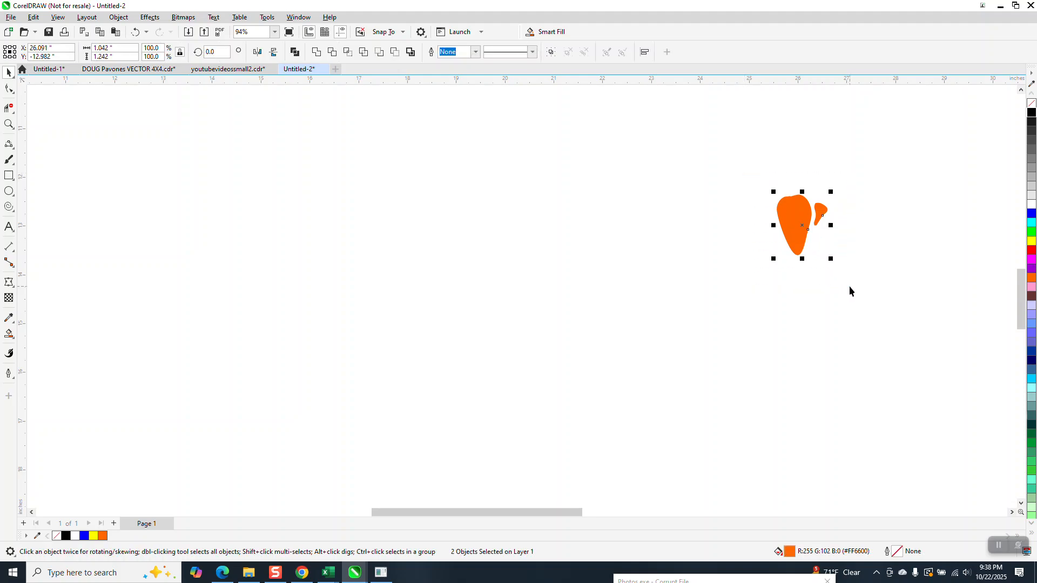
{"action": "key", "text": "p"}
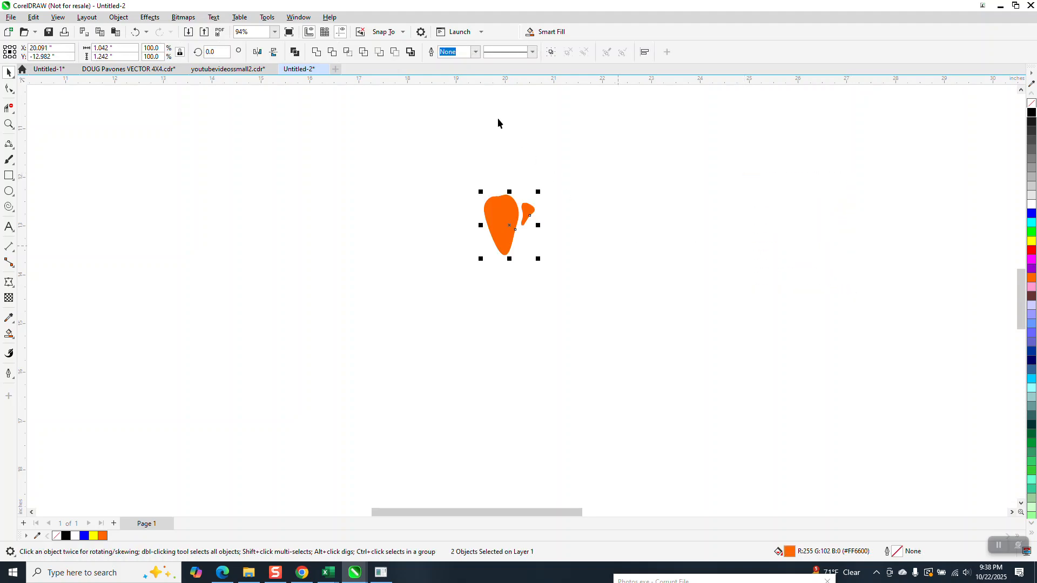
Place a horizontal guideline at Y -14 and a vertical one at X 20 inches, and group the two orange petals.
{"action": "left_click_drag", "start_coordinate": [365, 82], "coordinate": [361, 142]}
{"action": "left_click", "coordinate": [340, 35]}
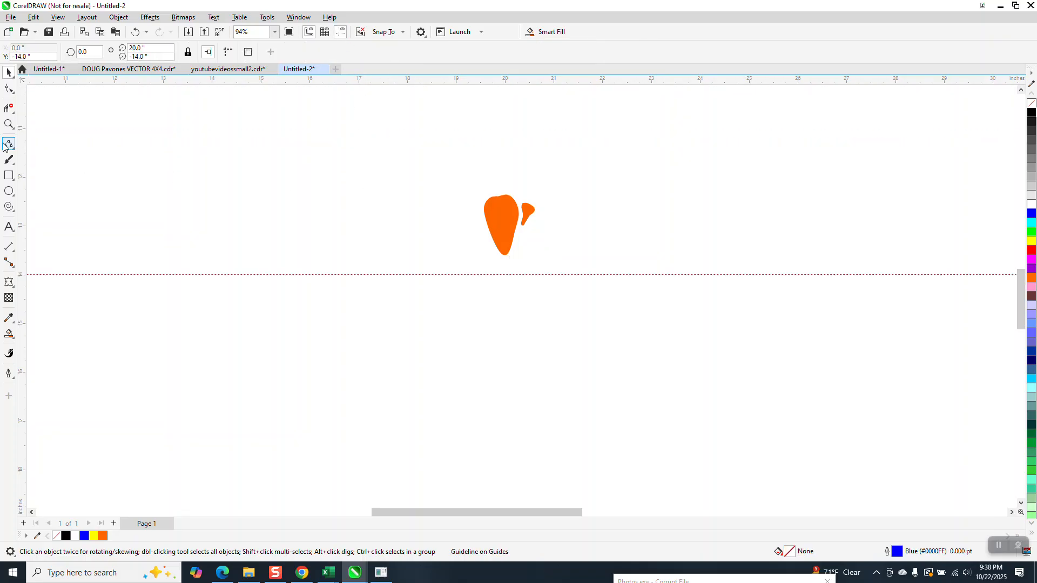
{"action": "left_click_drag", "start_coordinate": [23, 157], "coordinate": [58, 168]}
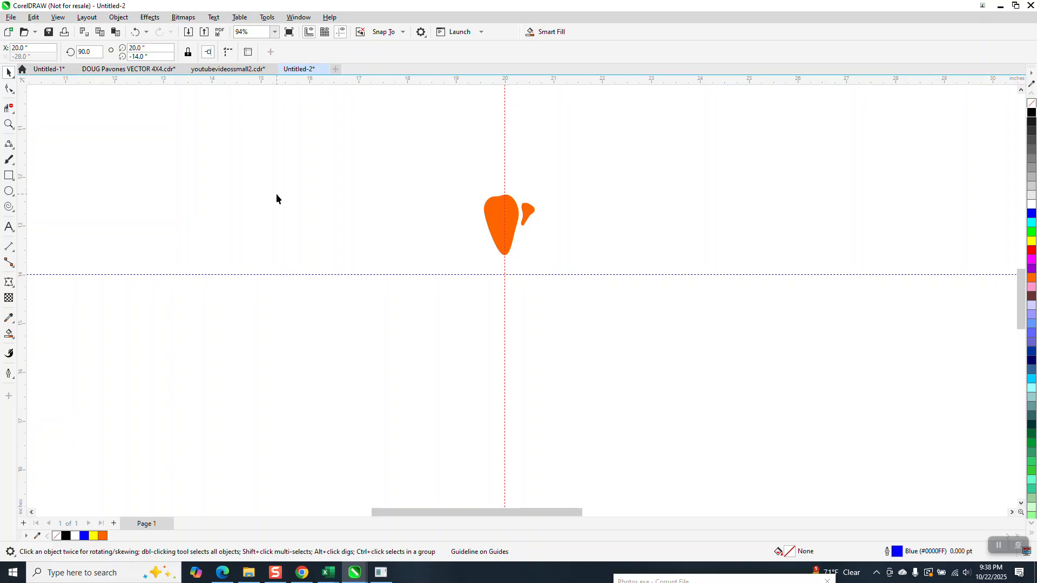
{"action": "left_click_drag", "start_coordinate": [465, 177], "coordinate": [553, 264]}
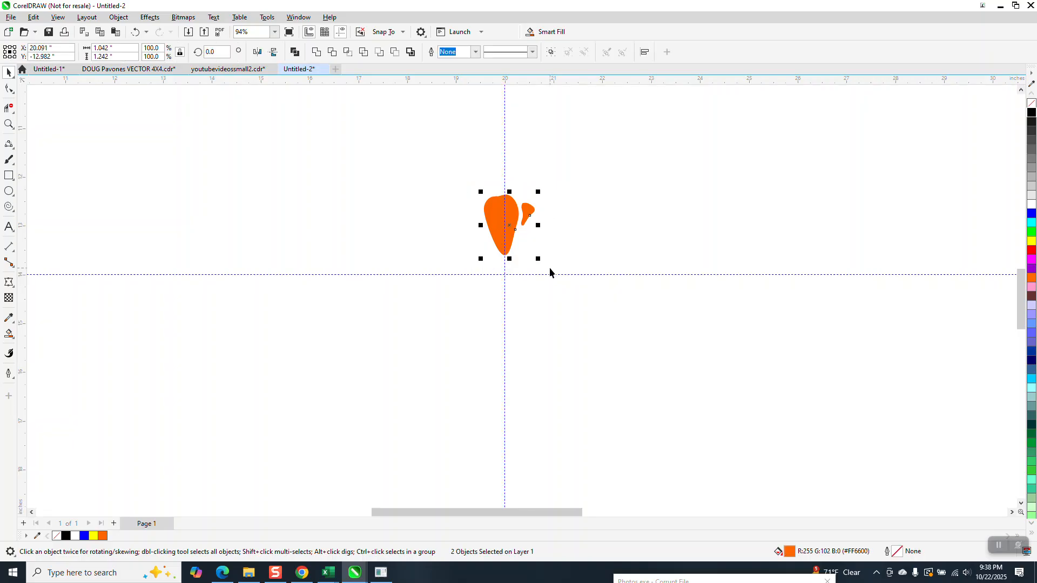
{"action": "key", "text": "ctrl+g"}
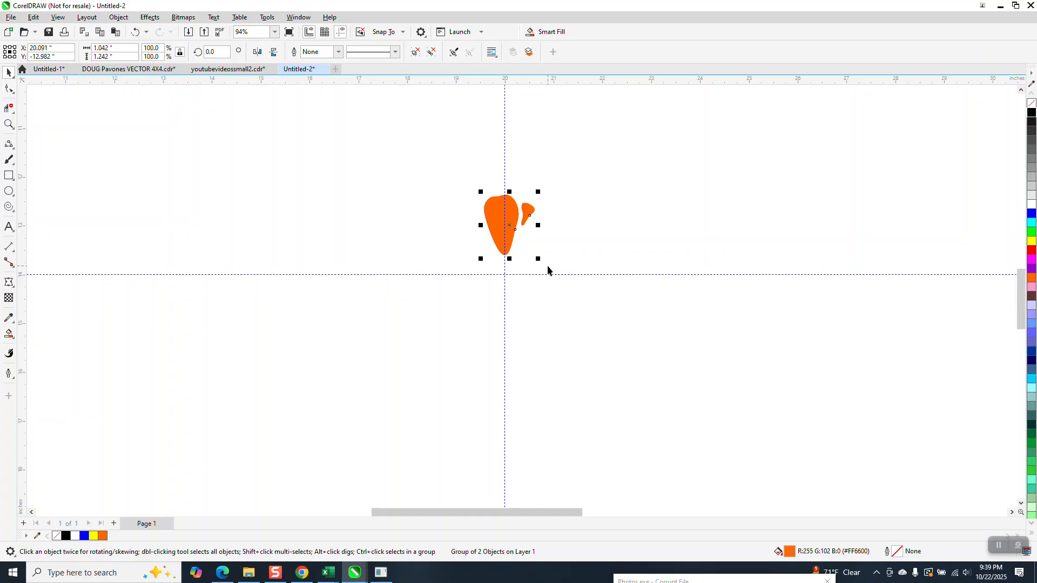
Switch to the Calculator, divide 360 by 8 to find the petal rotation angle, and close it.
{"action": "key", "text": "XF86Calculator"}
{"action": "type", "text": "360"}
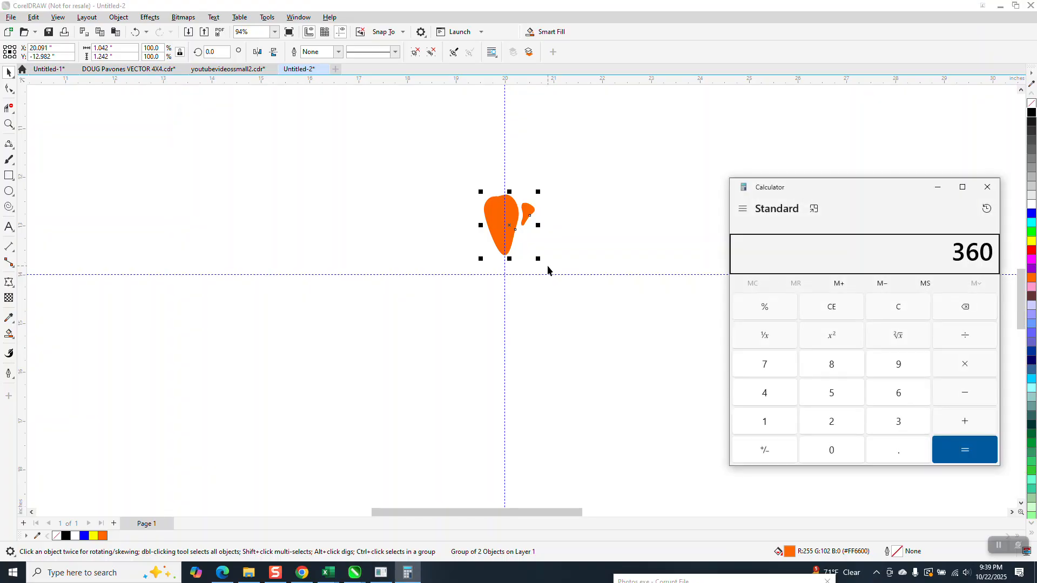
{"action": "type", "text": " ÷ 8"}
{"action": "key", "text": "Return"}
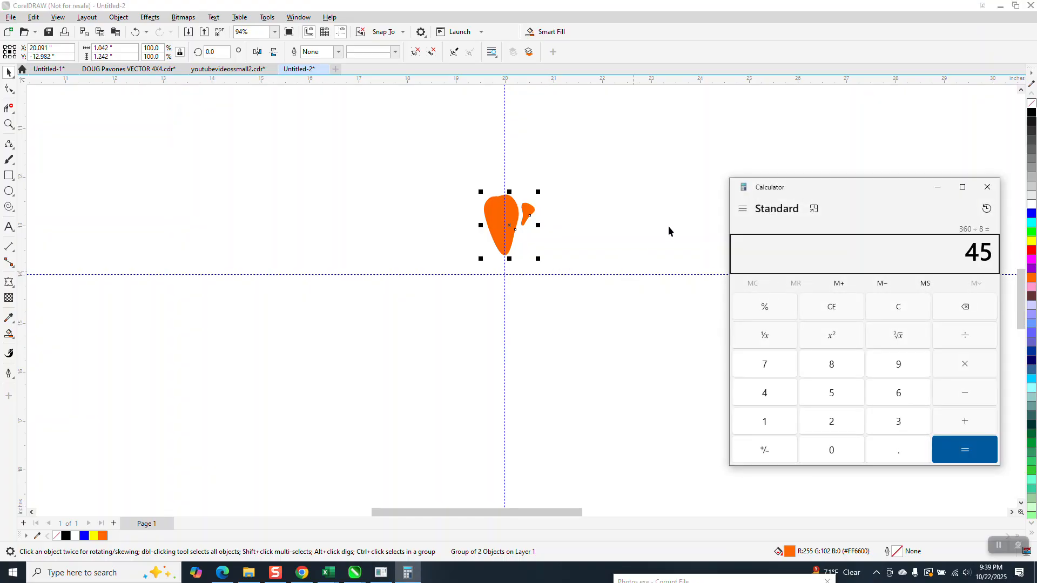
{"action": "left_click", "coordinate": [987, 187]}
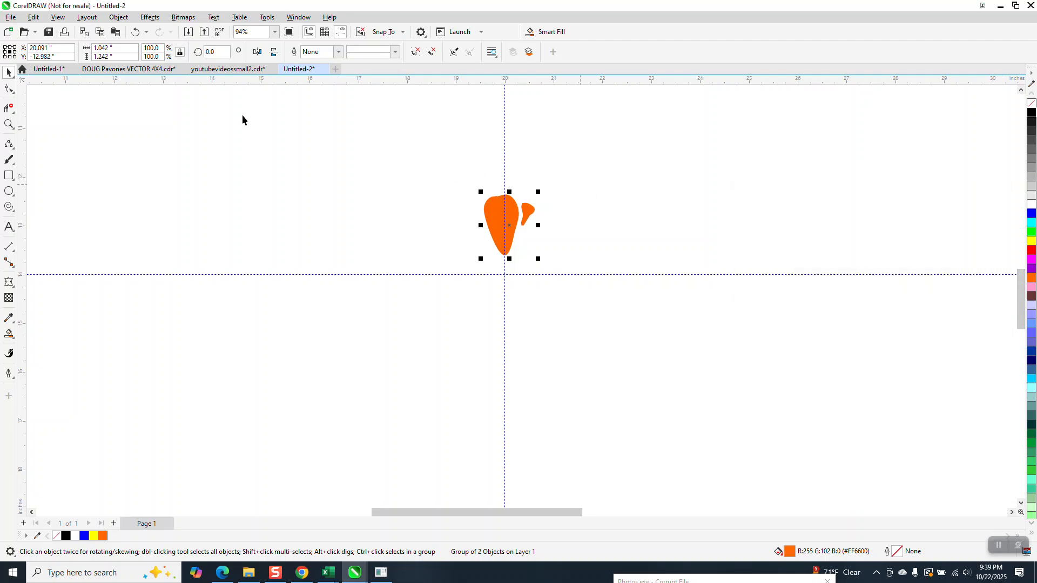
Rotate copies of the petal group around the guideline intersection in 45° increments to complete an eight-part flower.
{"action": "left_click", "coordinate": [218, 52]}
{"action": "type", "text": "45"}
{"action": "key", "text": "Return"}
{"action": "key", "text": "ctrl+r"}
{"action": "key", "text": "ctrl+r"}
{"action": "key", "text": "ctrl+r"}
{"action": "key", "text": "ctrl+r"}
{"action": "key", "text": "ctrl+r"}
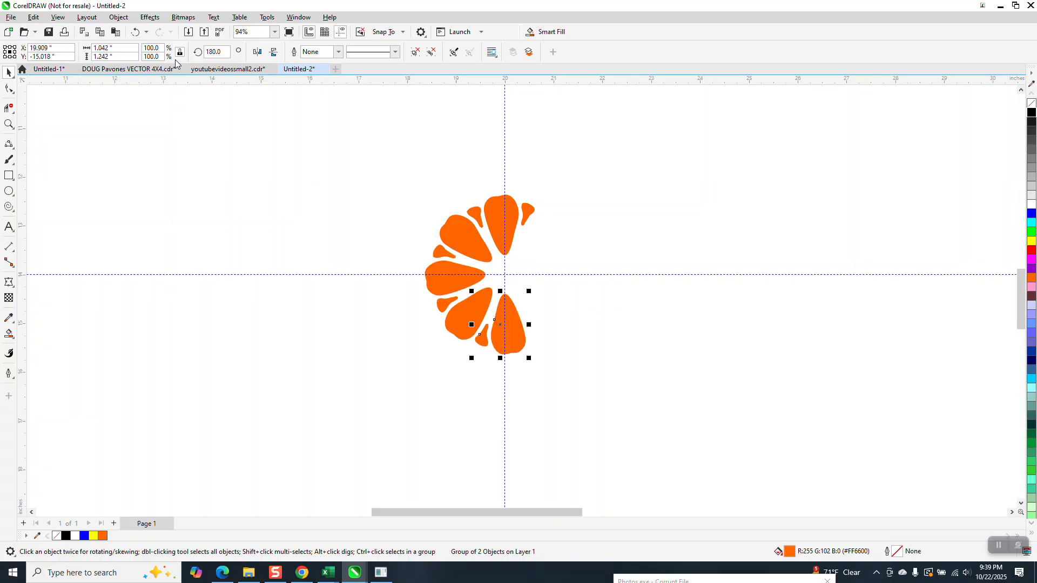
{"action": "key", "text": "ctrl+r"}
Draw a circle about 0.5 inches in diameter, center it on the page inside the petals, and fill it with orange.
{"action": "scroll", "coordinate": [291, 267], "scroll_direction": "down", "scroll_amount": 3}
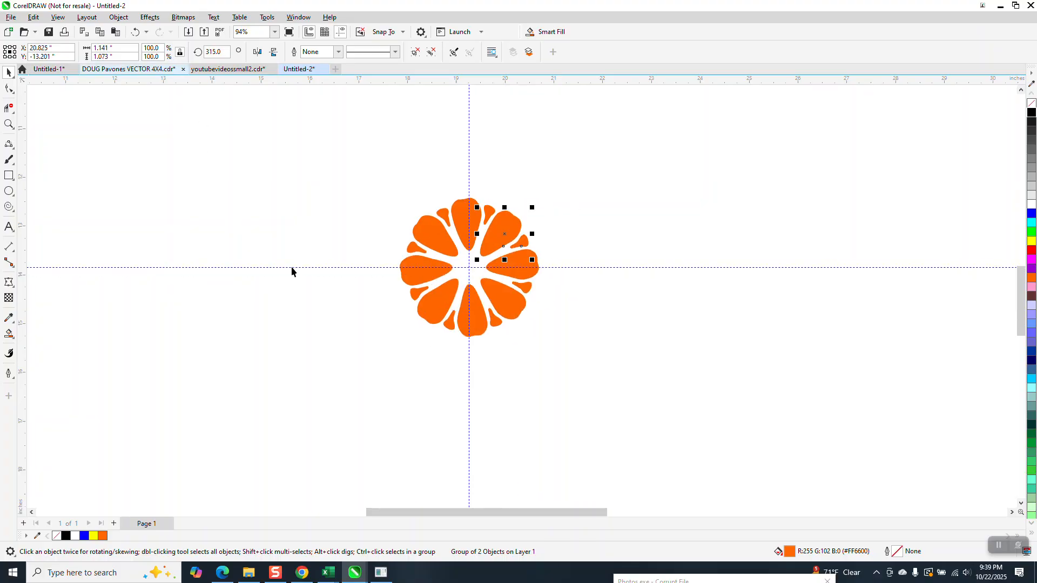
{"action": "scroll", "coordinate": [564, 245], "scroll_direction": "down", "scroll_amount": 1}
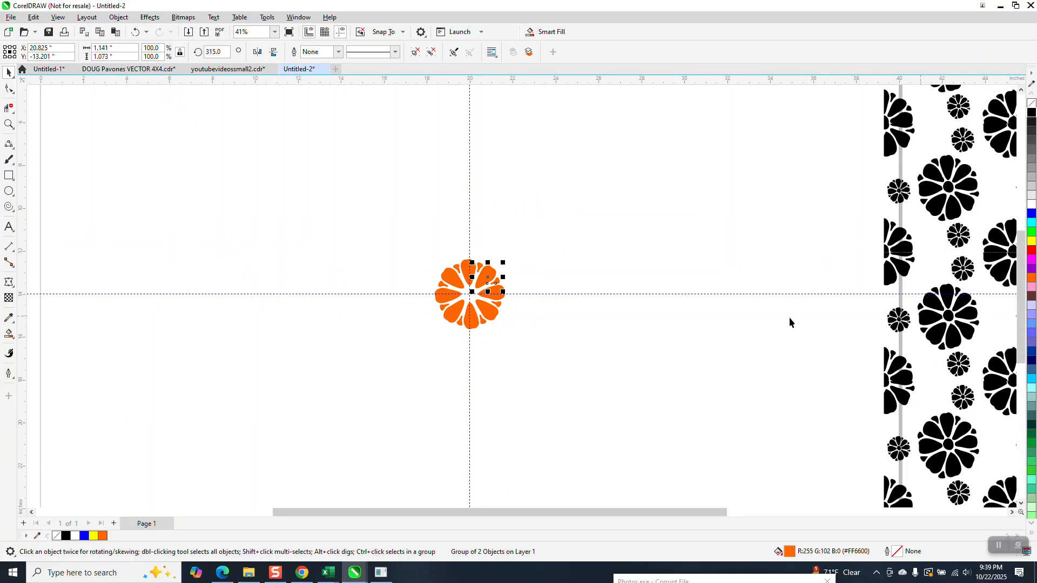
{"action": "left_click", "coordinate": [10, 123]}
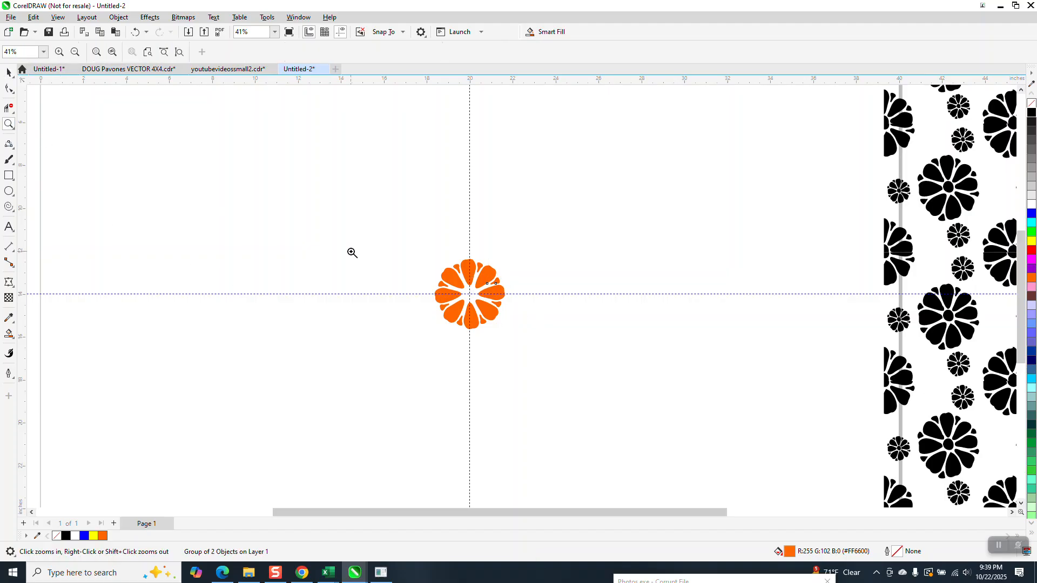
{"action": "left_click_drag", "start_coordinate": [398, 261], "coordinate": [548, 349]}
{"action": "left_click", "coordinate": [9, 191]}
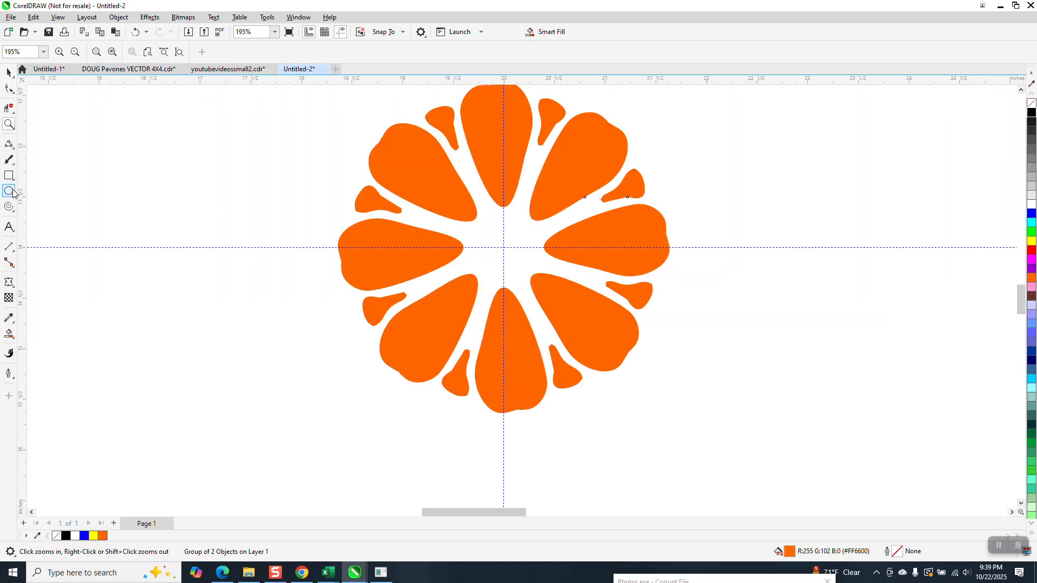
{"action": "left_click_drag", "start_coordinate": [222, 176], "coordinate": [194, 223]}
{"action": "key", "text": "p"}
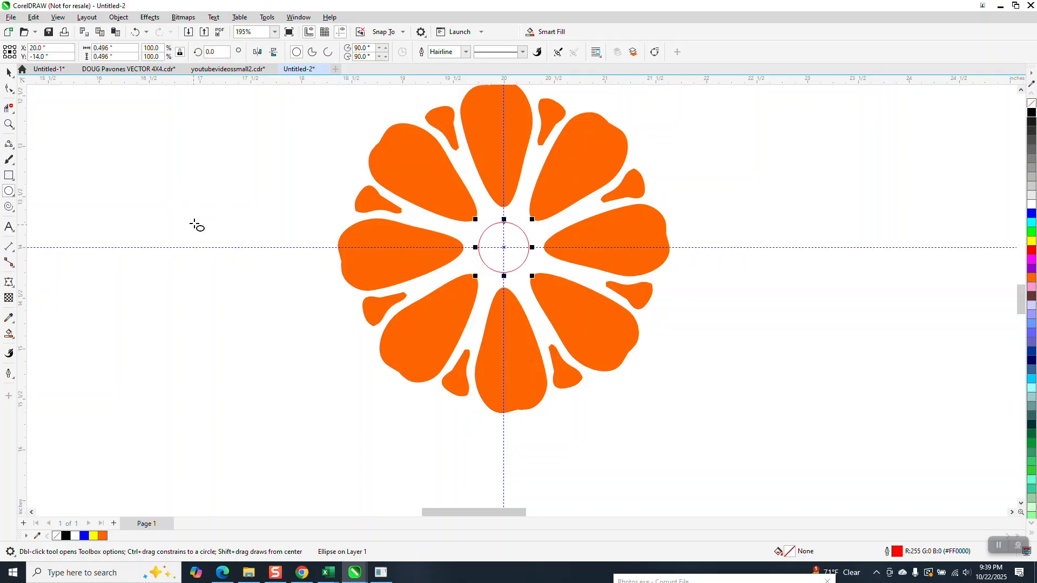
{"action": "left_click", "coordinate": [1031, 279]}
{"action": "scroll", "coordinate": [537, 259], "scroll_direction": "down", "scroll_amount": 2}
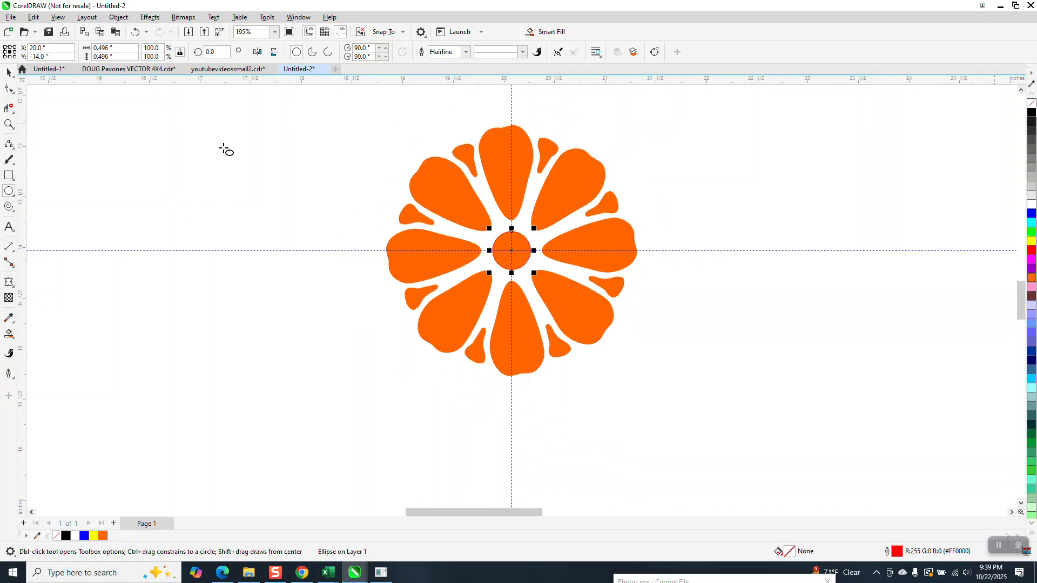
Group all the petal pairs and the center circle into one flower.
{"action": "left_click_drag", "start_coordinate": [366, 116], "coordinate": [626, 313]}
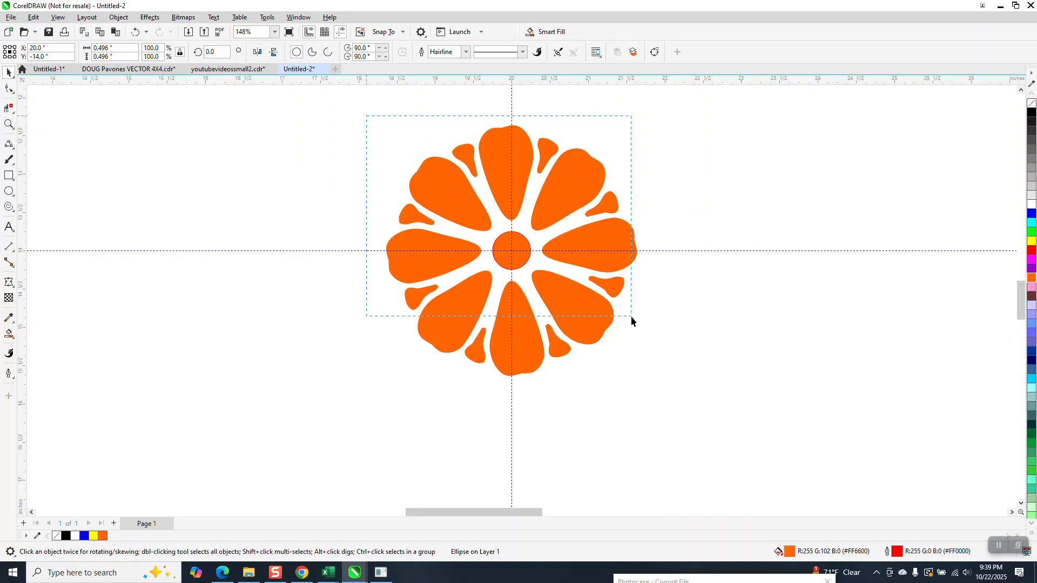
{"action": "left_click_drag", "start_coordinate": [676, 392], "coordinate": [677, 393]}
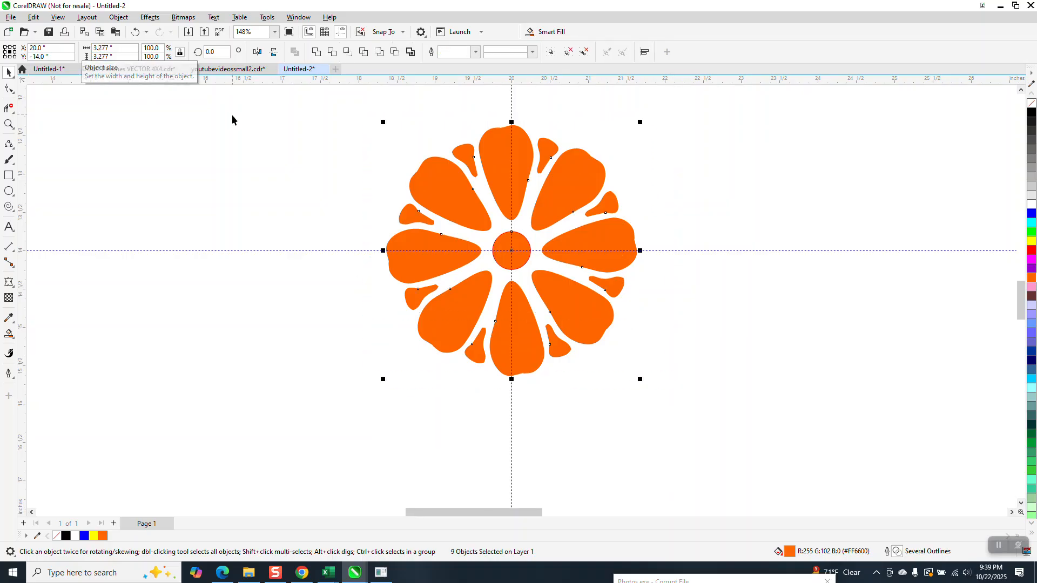
{"action": "key", "text": "ctrl+g"}
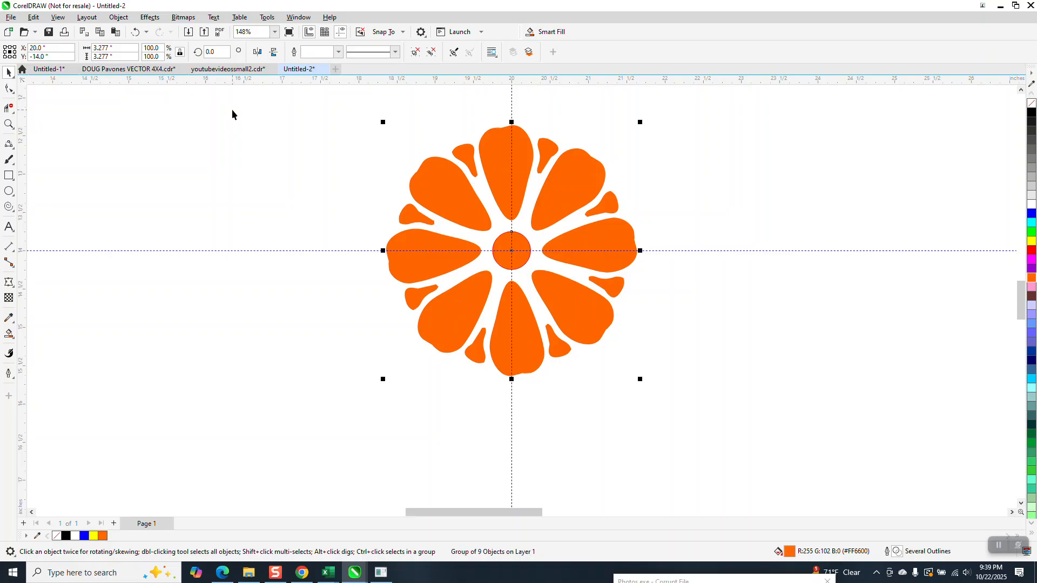
Draw a square about 9.25 inches wide and center it on the page around the flower.
{"action": "scroll", "coordinate": [460, 274], "scroll_direction": "down", "scroll_amount": 3}
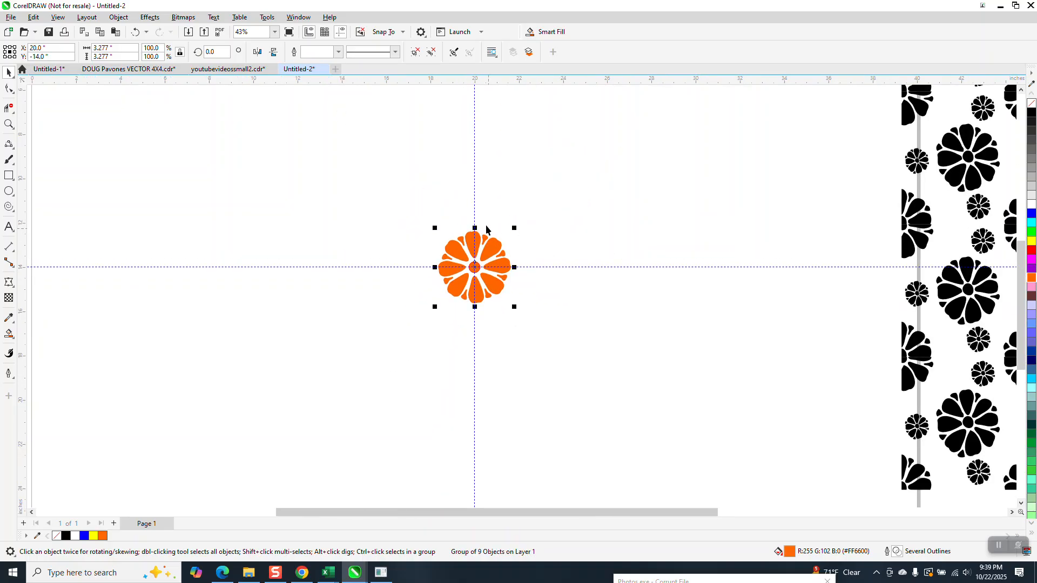
{"action": "scroll", "coordinate": [481, 153], "scroll_direction": "down", "scroll_amount": 2}
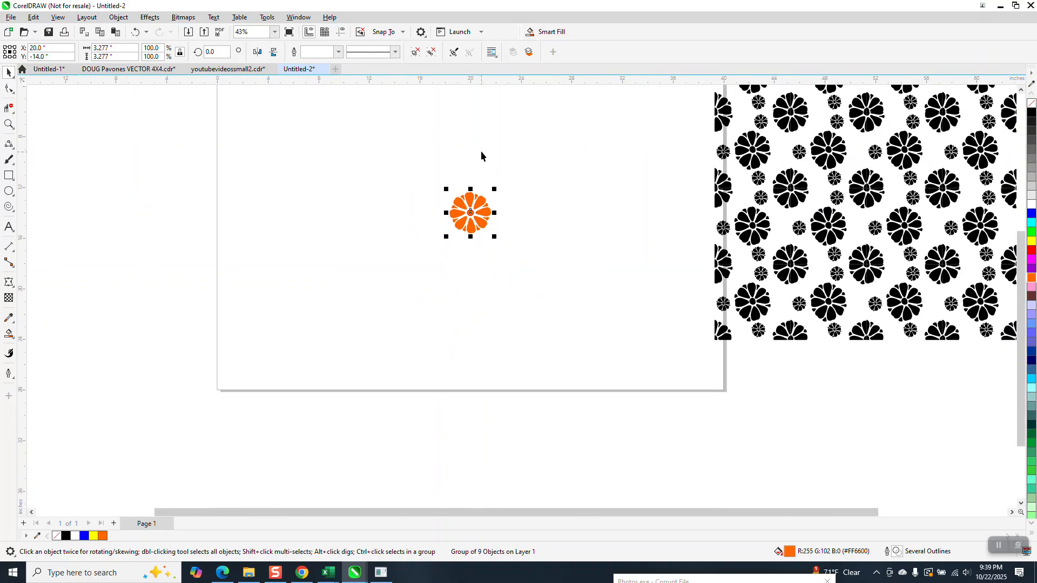
{"action": "left_click", "coordinate": [8, 176]}
{"action": "left_click_drag", "start_coordinate": [447, 160], "coordinate": [355, 248]}
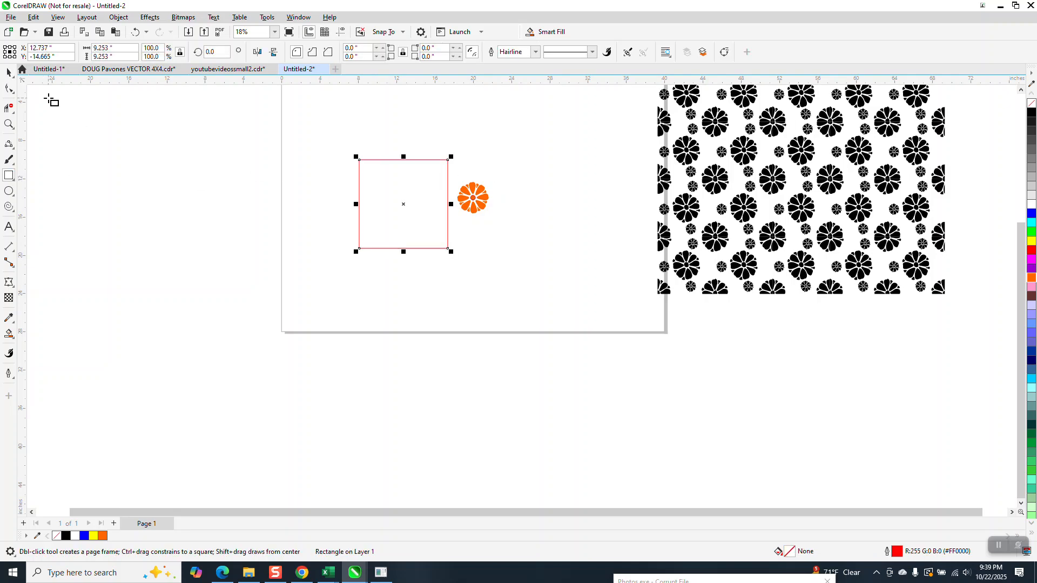
{"action": "key", "text": "p"}
{"action": "left_click", "coordinate": [9, 71]}
{"action": "left_click_drag", "start_coordinate": [425, 150], "coordinate": [502, 242]}
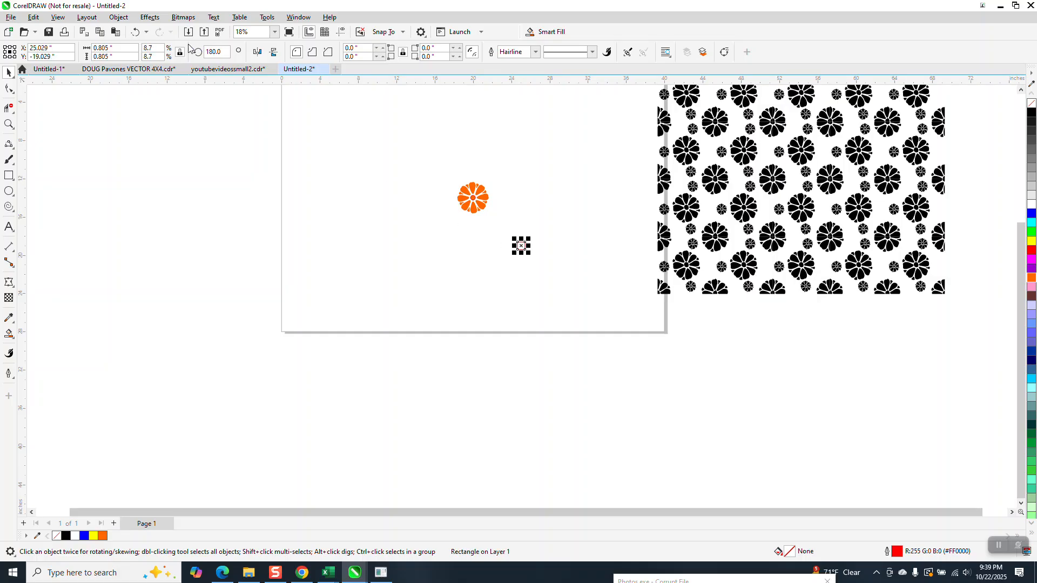
{"action": "left_click", "coordinate": [130, 32]}
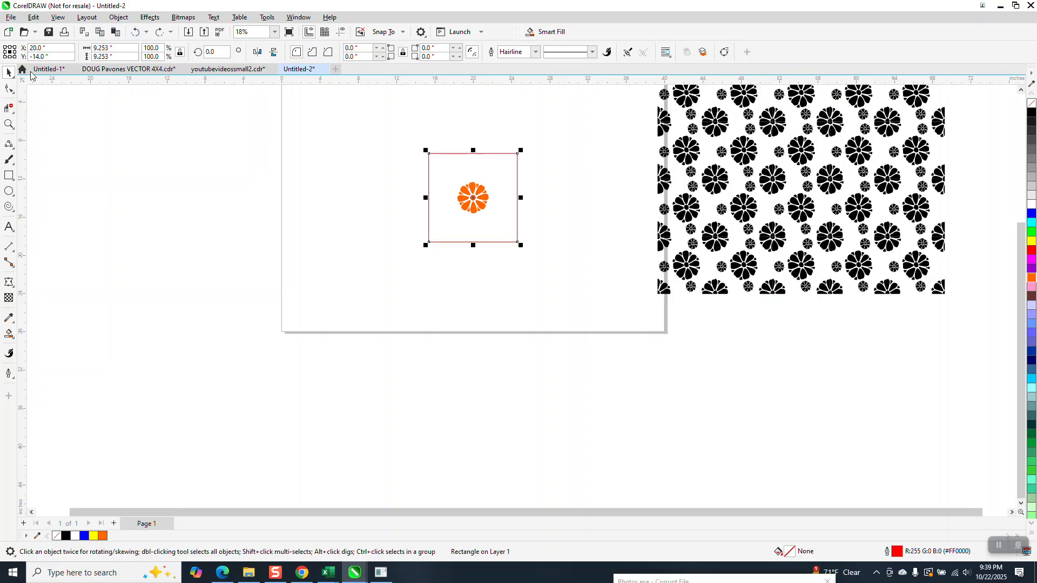
Enlarge the flower from its center to about 4.83 inches wide inside the square.
{"action": "left_click", "coordinate": [8, 124]}
{"action": "left_click_drag", "start_coordinate": [390, 134], "coordinate": [598, 312]}
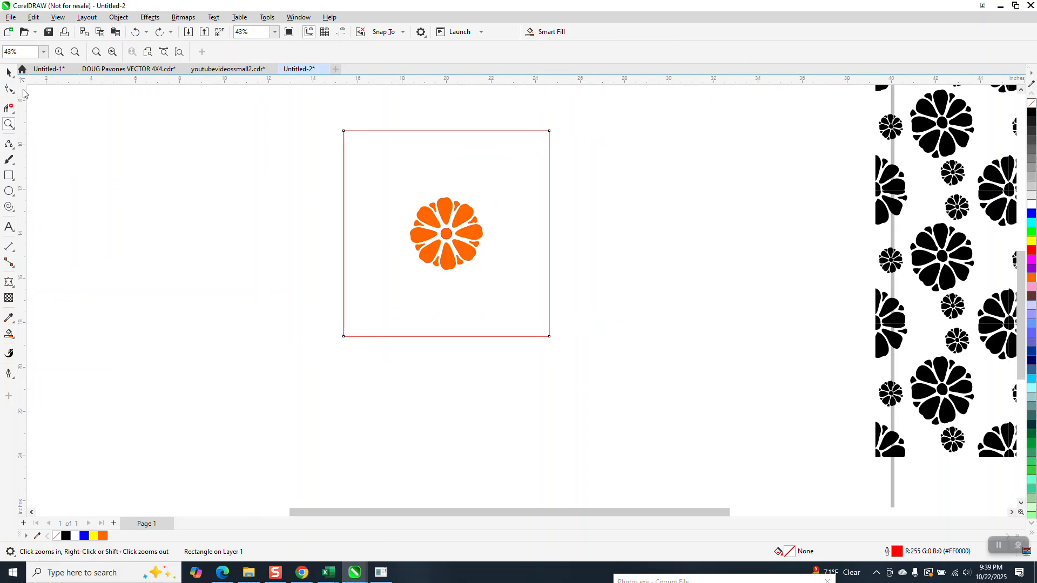
{"action": "left_click", "coordinate": [9, 72]}
{"action": "left_click", "coordinate": [476, 234]}
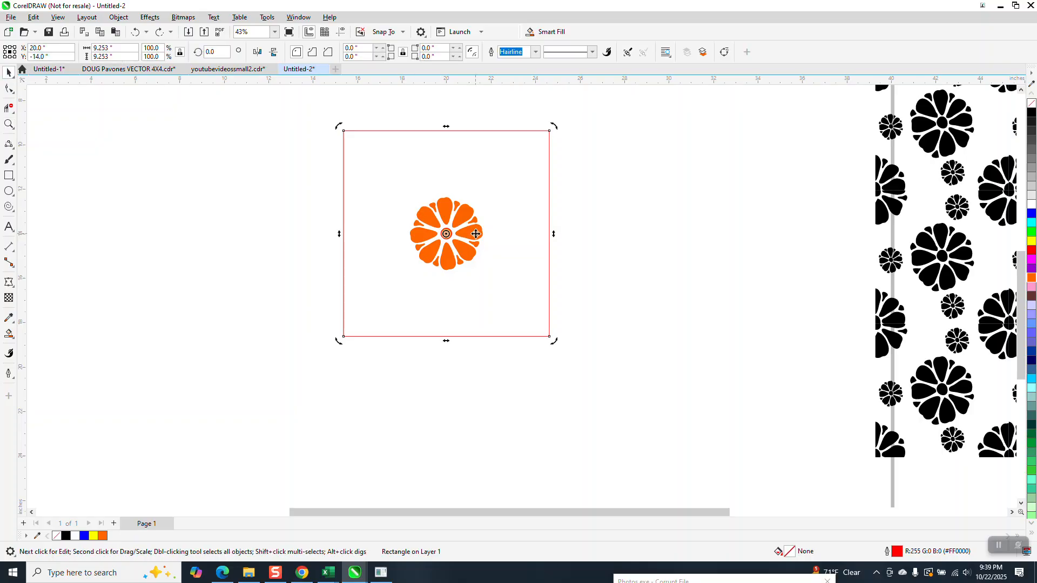
{"action": "left_click_drag", "start_coordinate": [598, 176], "coordinate": [383, 294]}
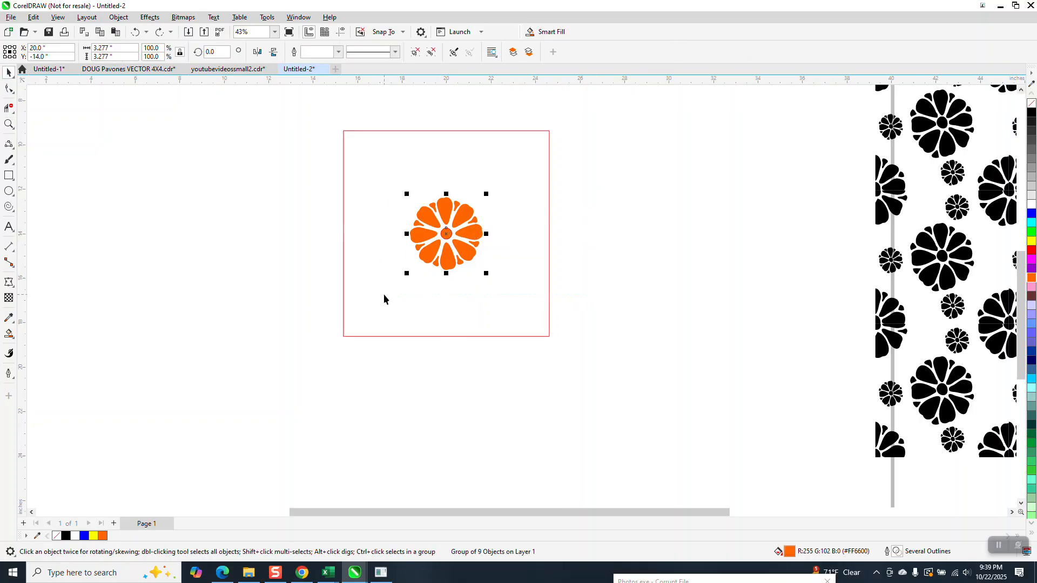
{"action": "left_click_drag", "start_coordinate": [486, 194], "coordinate": [504, 175]}
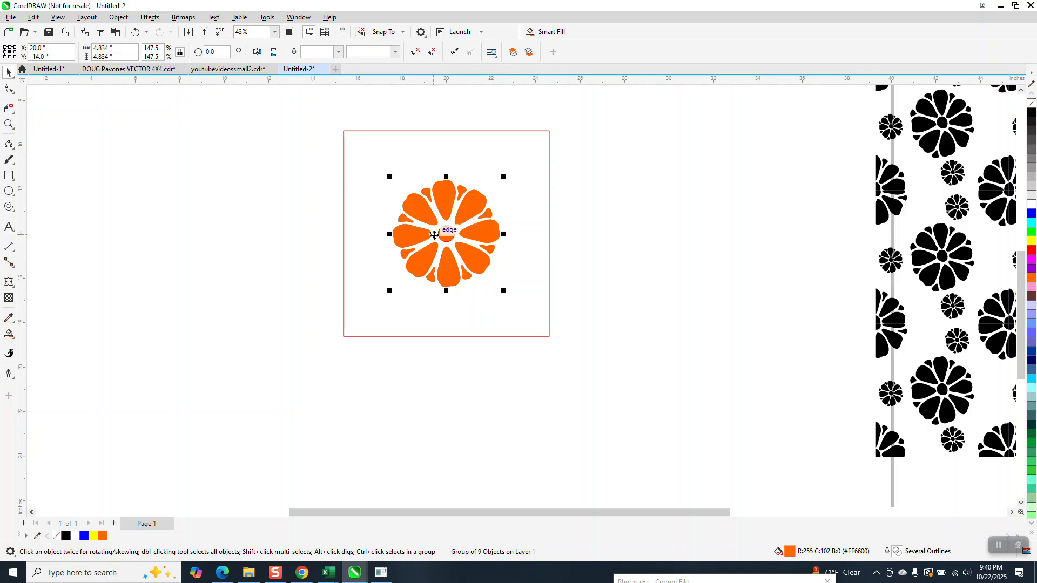
Place flower copies centered on the square's four corners, and add three smaller copies about 1.66 inches wide around the middle flower.
{"action": "left_click_drag", "start_coordinate": [446, 234], "coordinate": [549, 131]}
{"action": "scroll", "coordinate": [560, 212], "scroll_direction": "down", "scroll_amount": 2}
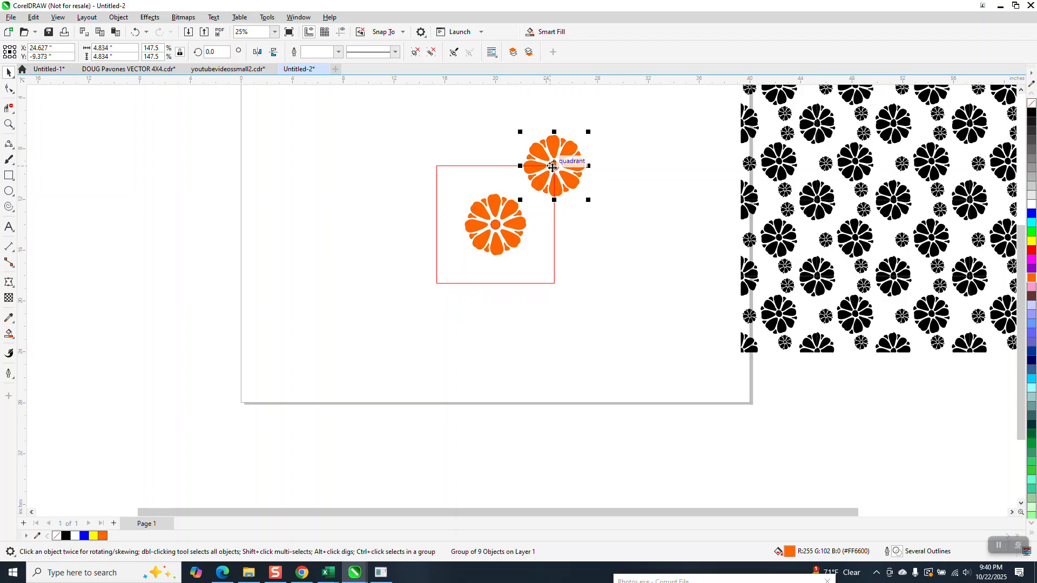
{"action": "left_click_drag", "start_coordinate": [554, 165], "coordinate": [438, 169]}
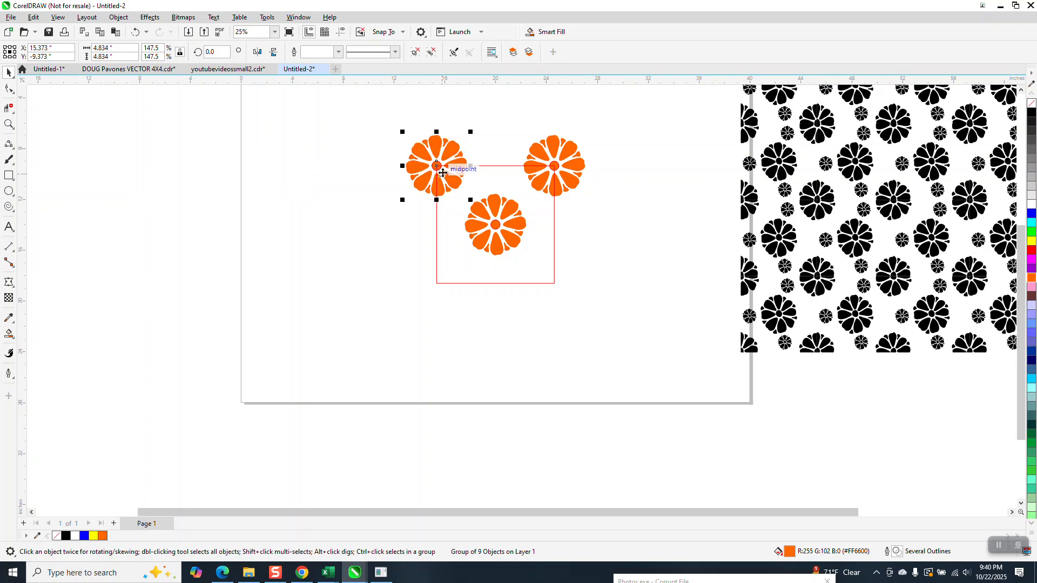
{"action": "left_click_drag", "start_coordinate": [442, 172], "coordinate": [437, 284]}
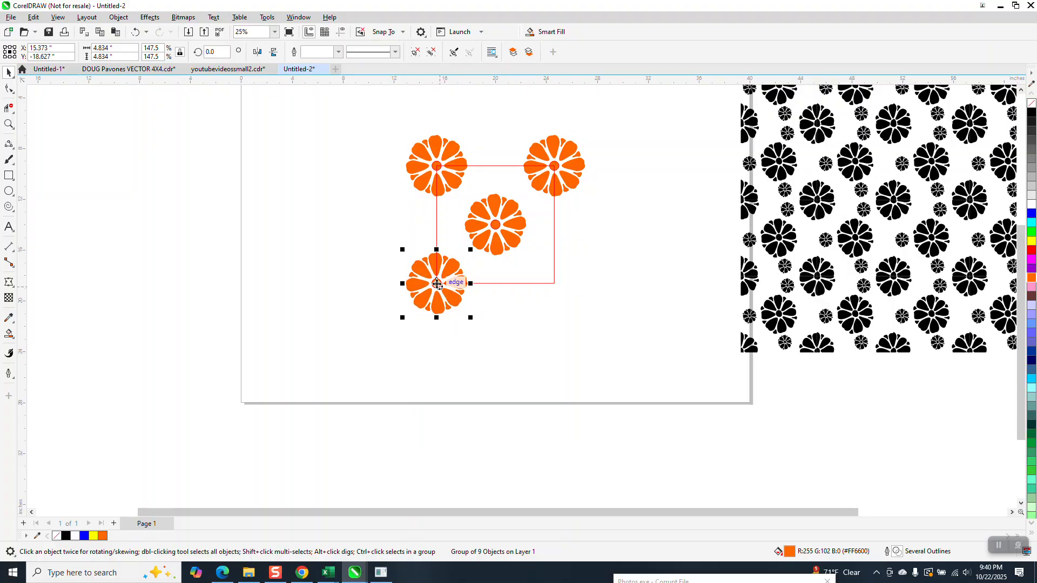
{"action": "left_click_drag", "start_coordinate": [437, 283], "coordinate": [555, 284]}
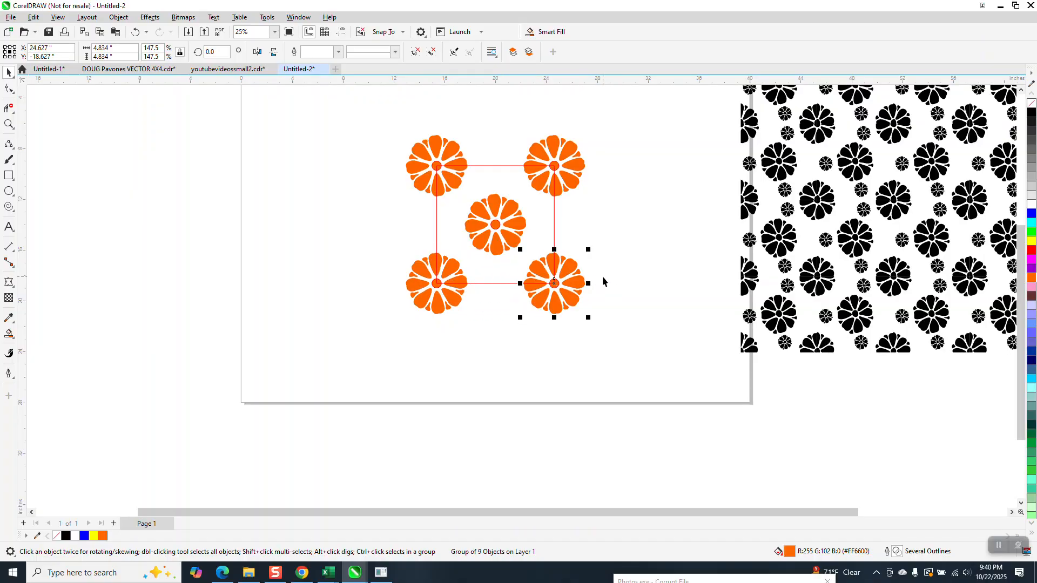
{"action": "left_click_drag", "start_coordinate": [588, 250], "coordinate": [479, 278]}
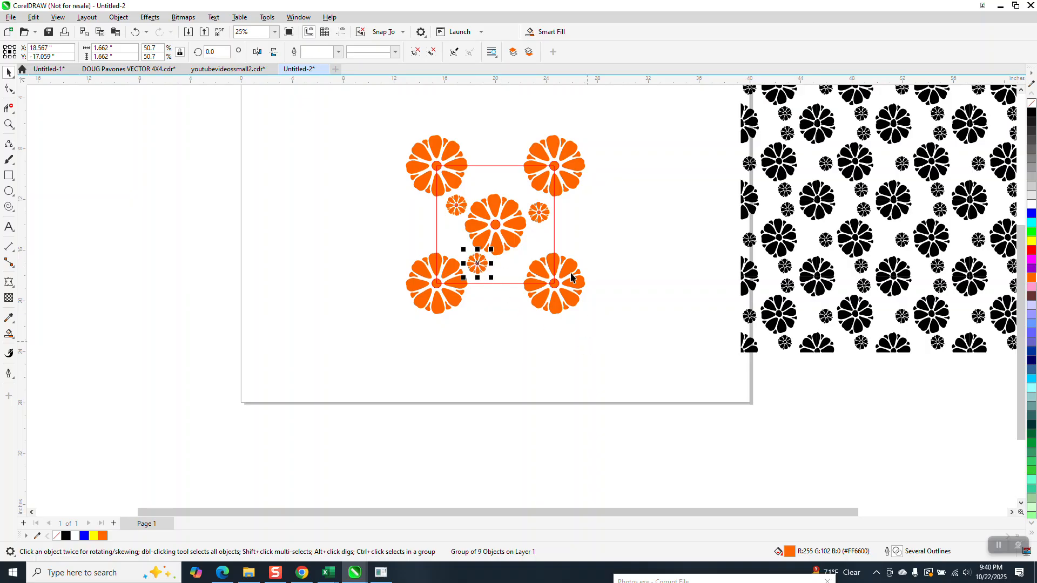
{"action": "left_click", "coordinate": [554, 222]}
{"action": "key", "text": "shift+Left"}
{"action": "key", "text": "shift+Left"}
{"action": "key", "text": "shift+Left"}
{"action": "key", "text": "shift+Left"}
{"action": "key", "text": "shift+Left"}
{"action": "key", "text": "shift+Left"}
{"action": "key", "text": "shift+Left"}
{"action": "key", "text": "shift+Left"}
{"action": "key", "text": "shift+Left"}
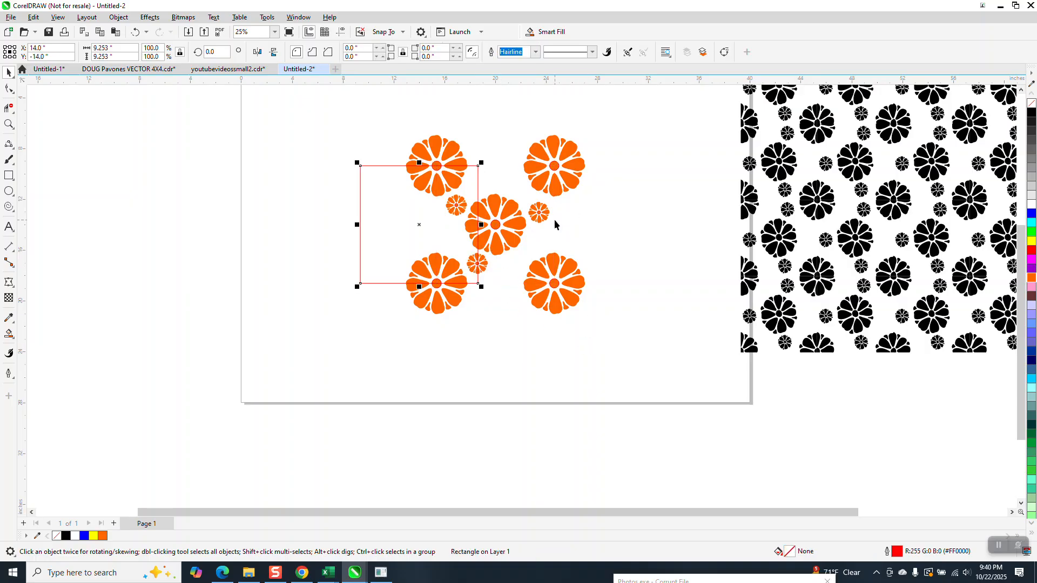
{"action": "key", "text": "shift+Right"}
{"action": "key", "text": "shift+Right"}
{"action": "key", "text": "shift+Right"}
{"action": "key", "text": "shift+Right"}
{"action": "key", "text": "shift+Right"}
{"action": "key", "text": "shift+Right"}
{"action": "key", "text": "shift+Right"}
{"action": "key", "text": "shift+Right"}
{"action": "key", "text": "shift+Right"}
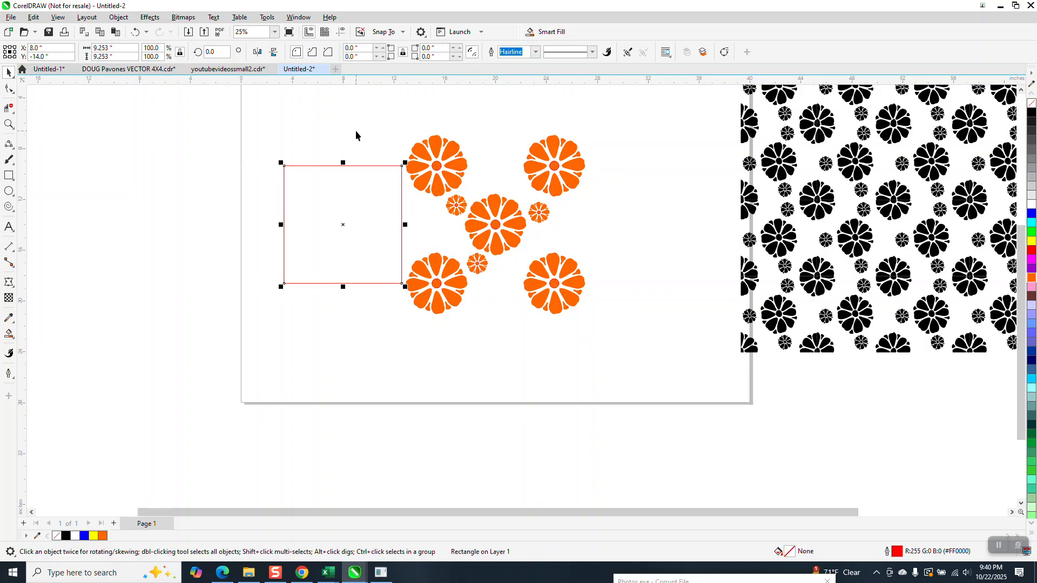
Set the nudge distance to 18 inches, move the square left by that amount, and group the eight flowers.
{"action": "left_click", "coordinate": [377, 110]}
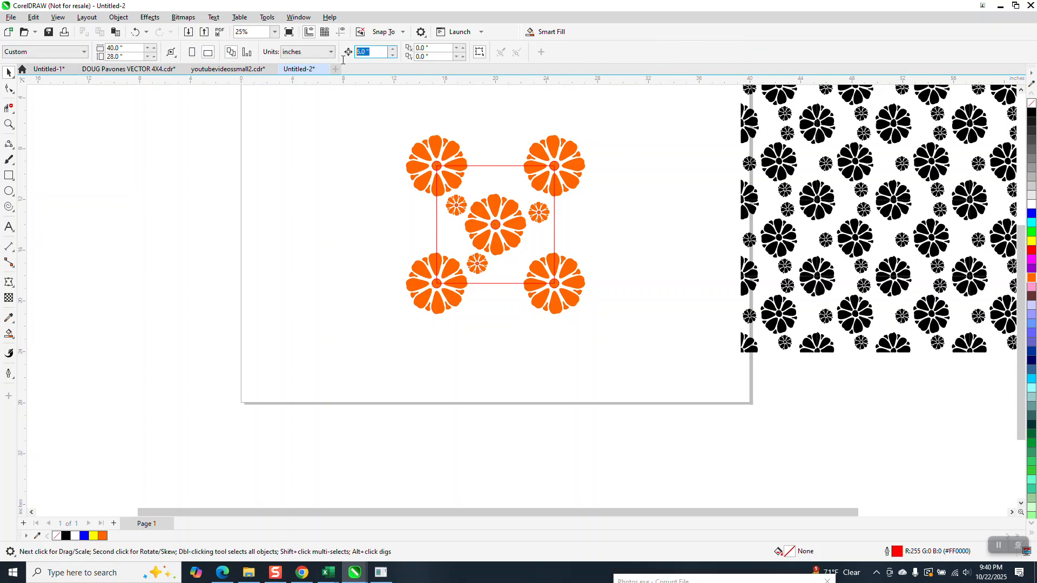
{"action": "type", "text": "18"}
{"action": "key", "text": "Return"}
{"action": "key", "text": "Tab"}
{"action": "key", "text": "Right"}
{"action": "key", "text": "Left"}
{"action": "key", "text": "Left"}
{"action": "left_click_drag", "start_coordinate": [383, 123], "coordinate": [609, 347]}
{"action": "key", "text": "ctrl+g"}
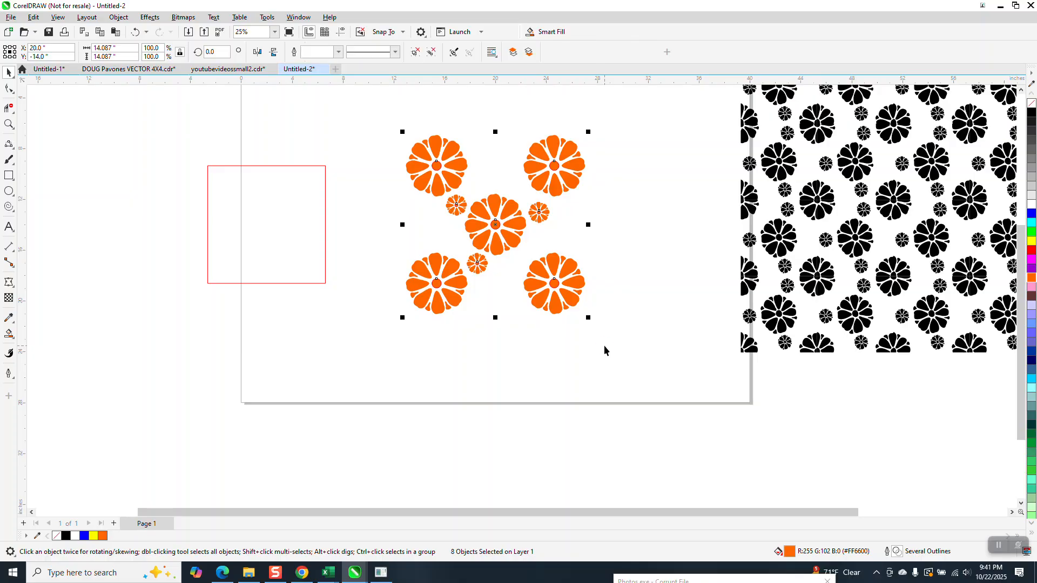
Center the square on the page over the flower group, and move the intersection of the two 18 inches left.
{"action": "left_click", "coordinate": [316, 233]}
{"action": "key", "text": "p"}
{"action": "left_click_drag", "start_coordinate": [363, 105], "coordinate": [625, 351]}
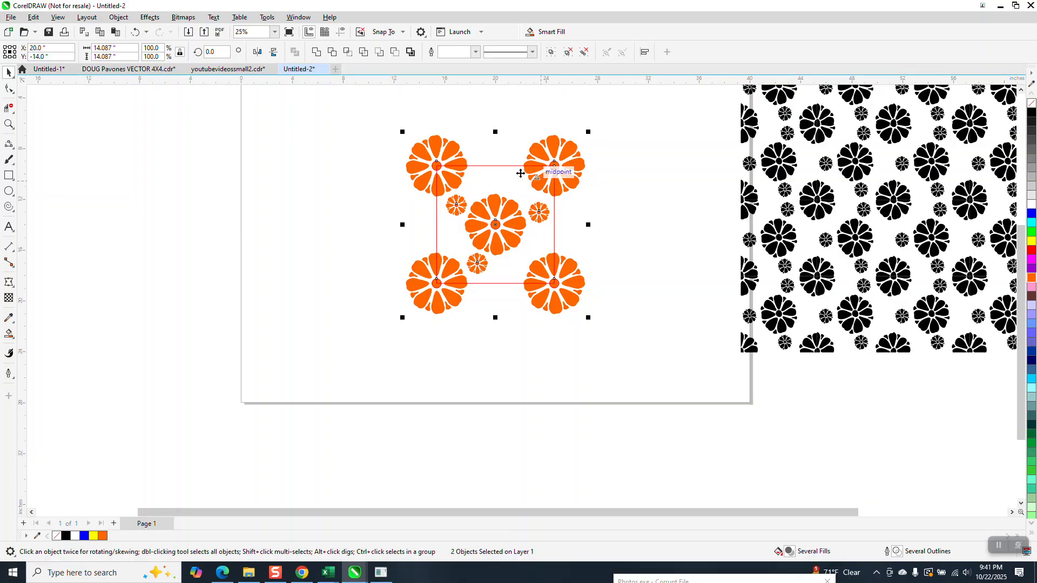
{"action": "left_click", "coordinate": [350, 55]}
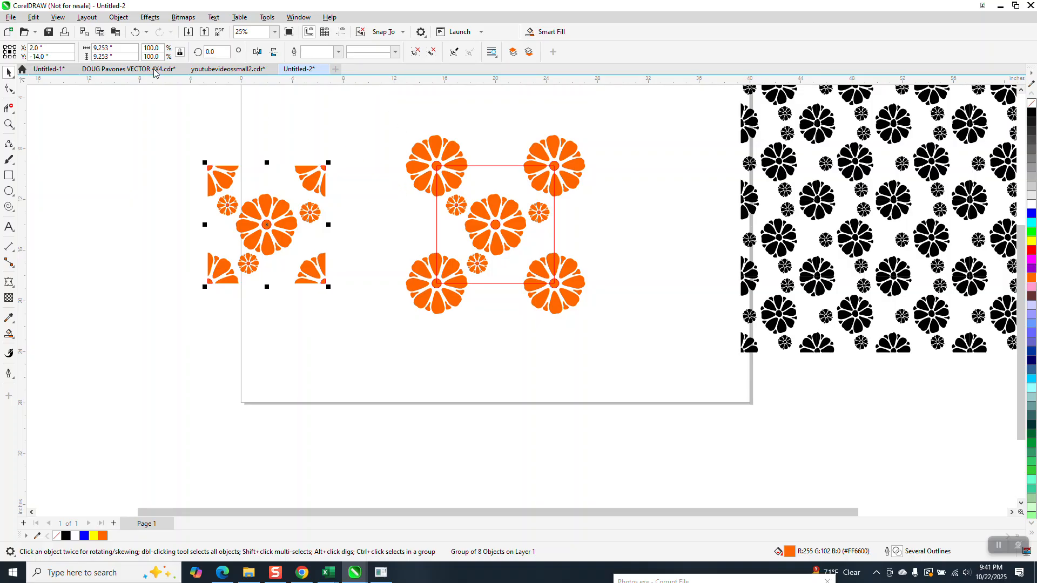
Resize the intersected tile to 6 inches square, and move the original flower group and square off the page to X -52 inches.
{"action": "left_click", "coordinate": [111, 48]}
{"action": "type", "text": "6"}
{"action": "key", "text": "Return"}
{"action": "left_click_drag", "start_coordinate": [477, 236], "coordinate": [606, 330]}
{"action": "key", "text": "c"}
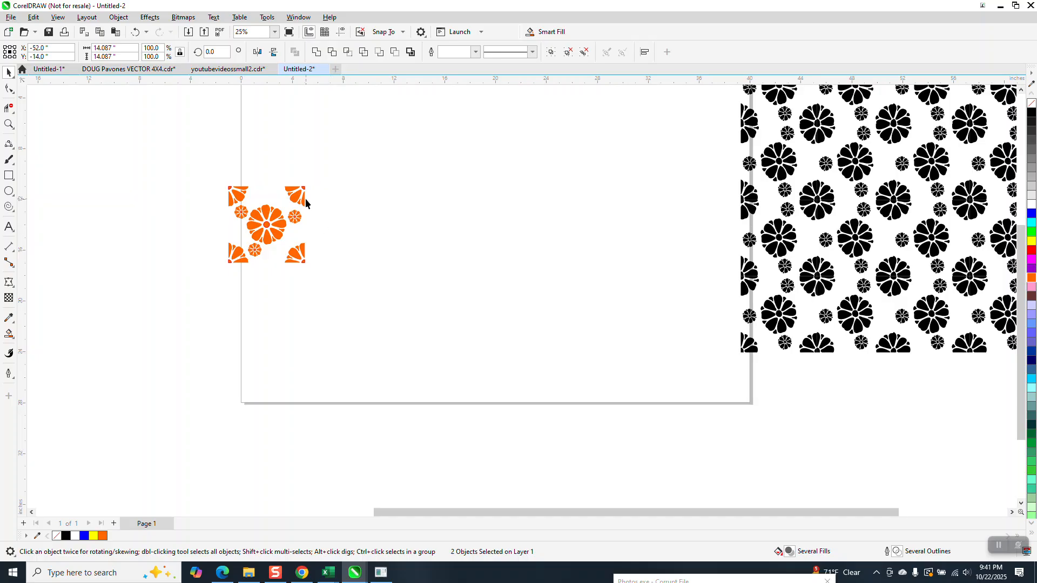
Set the nudge distance to 6 inches and duplicate the tile rightward four times into a continuous five-tile row.
{"action": "left_click", "coordinate": [307, 193]}
{"action": "left_click", "coordinate": [384, 92]}
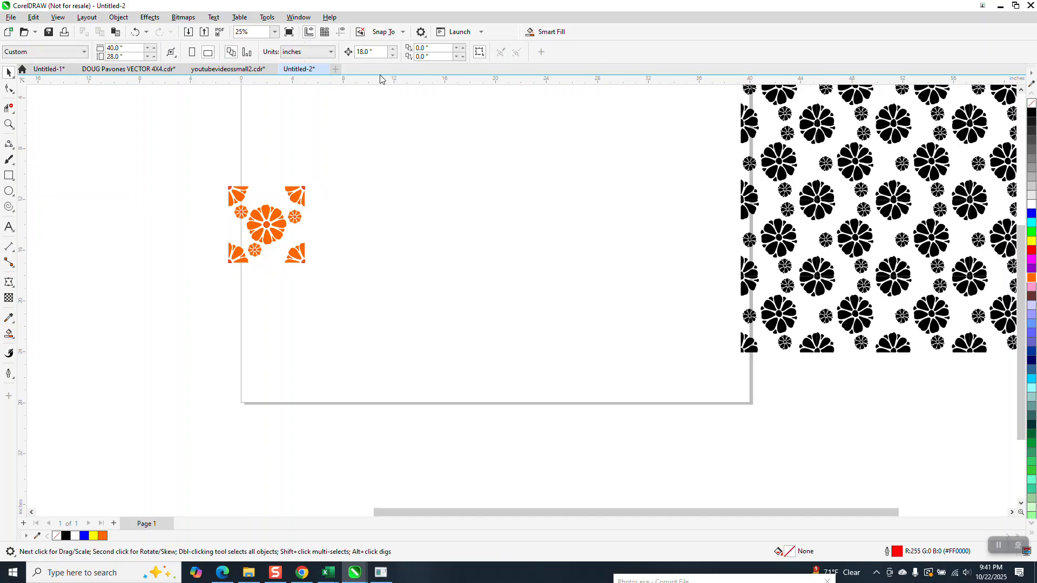
{"action": "left_click_drag", "start_coordinate": [375, 54], "coordinate": [301, 64]}
{"action": "type", "text": "6"}
{"action": "key", "text": "Return"}
{"action": "left_click", "coordinate": [279, 240]}
{"action": "key", "text": "KP_Add"}
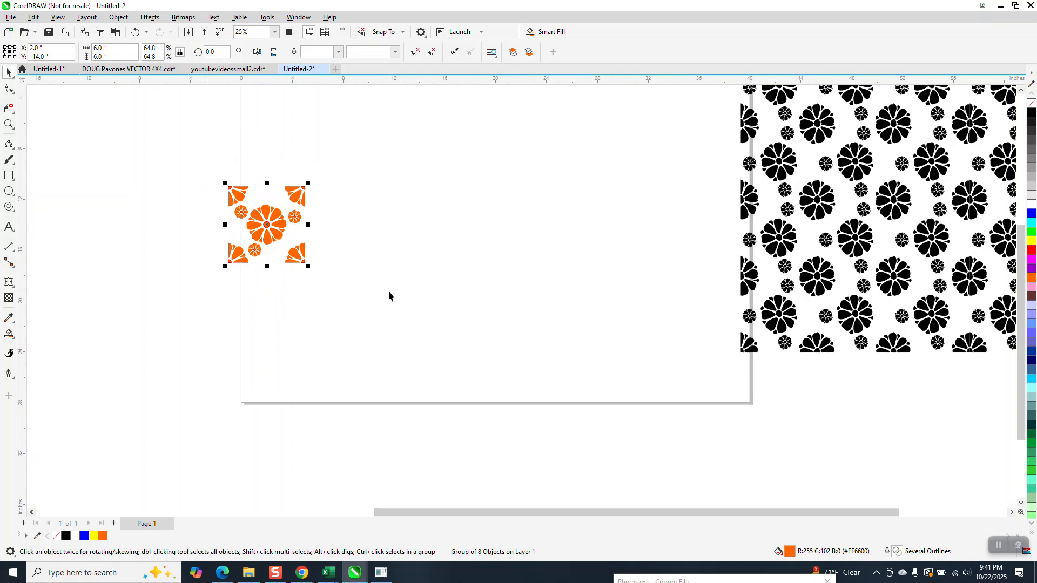
{"action": "key", "text": "Right"}
{"action": "key", "text": "KP_Add"}
{"action": "key", "text": "Right"}
{"action": "key", "text": "KP_Add"}
{"action": "key", "text": "Right"}
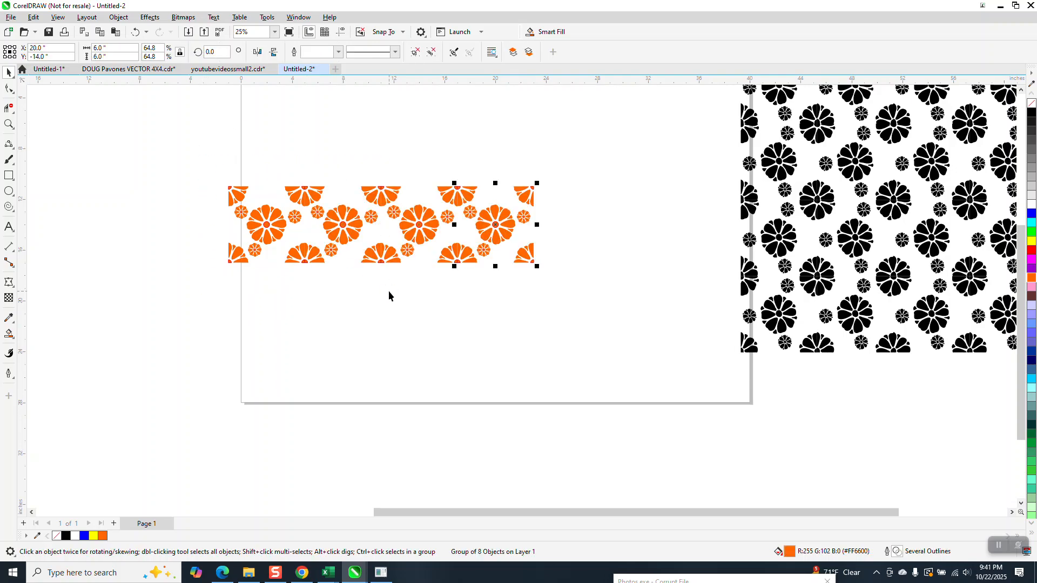
{"action": "key", "text": "KP_Add"}
{"action": "key", "text": "Right"}
Duplicate the whole five-tile row 6 inches downward to add a second row.
{"action": "left_click_drag", "start_coordinate": [206, 149], "coordinate": [633, 329]}
{"action": "key", "text": "KP_Add"}
{"action": "key", "text": "Down"}
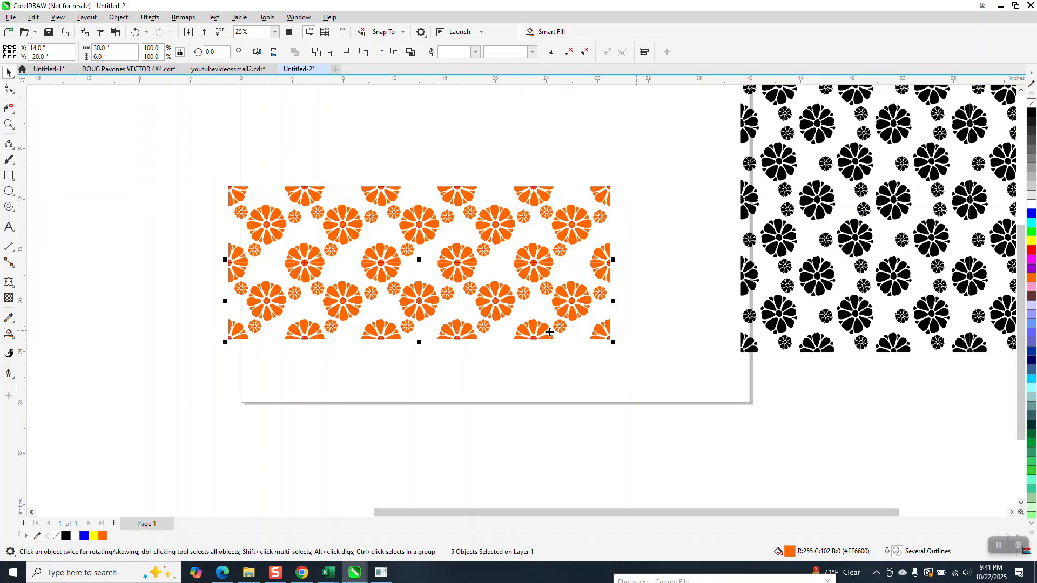
Examine up close the seams where four tiles meet inside a flower, and check the overall pattern.
{"action": "left_click", "coordinate": [9, 127]}
{"action": "left_click_drag", "start_coordinate": [301, 242], "coordinate": [331, 280]}
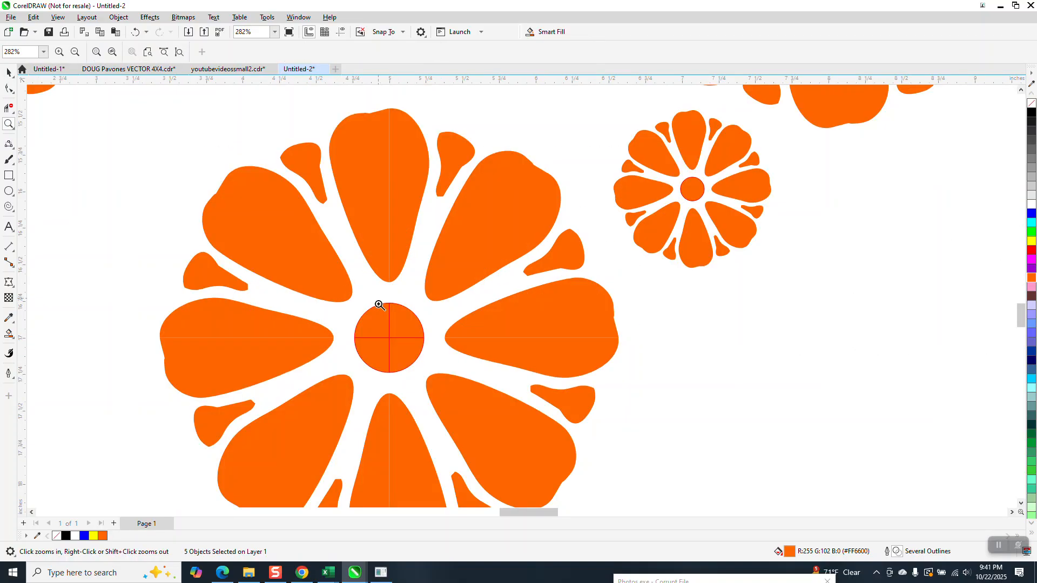
{"action": "scroll", "coordinate": [382, 297], "scroll_direction": "down", "scroll_amount": 2}
{"action": "left_click", "coordinate": [8, 72]}
{"action": "scroll", "coordinate": [405, 321], "scroll_direction": "down", "scroll_amount": 8}
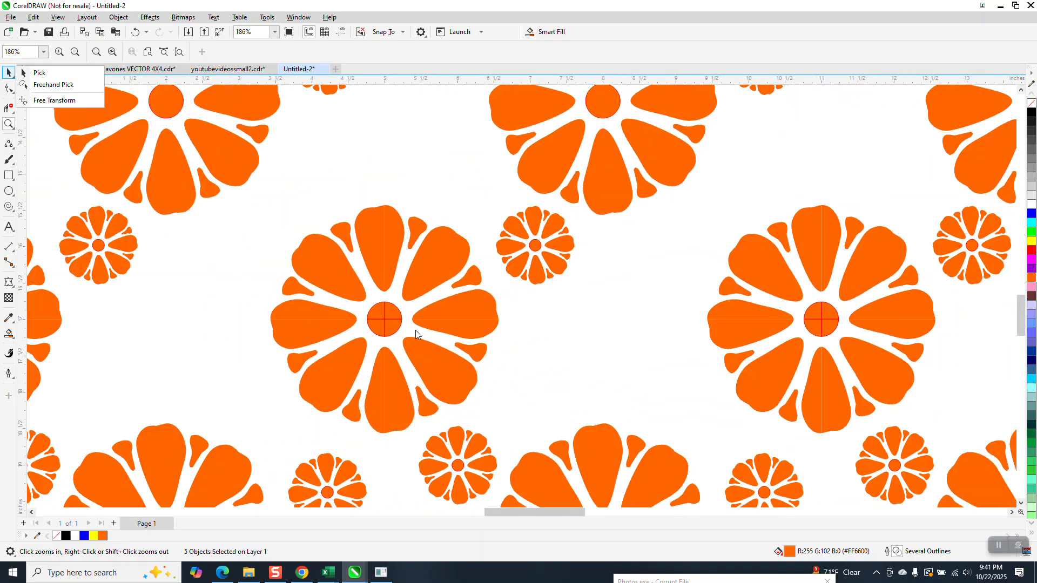
{"action": "scroll", "coordinate": [400, 315], "scroll_direction": "down", "scroll_amount": 3}
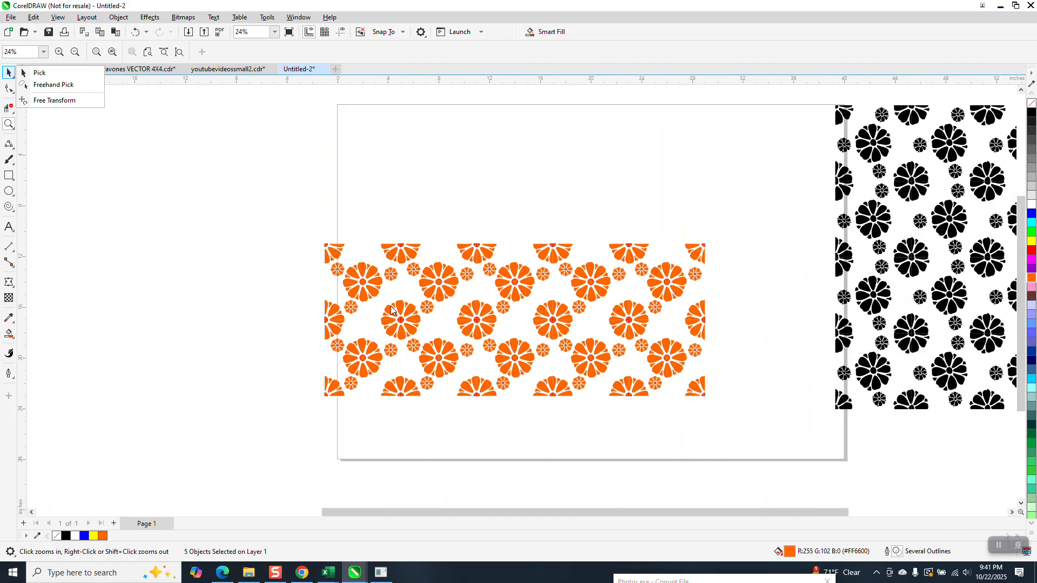
Fill all ten pattern tiles with black.
{"action": "left_click_drag", "start_coordinate": [324, 234], "coordinate": [620, 401]}
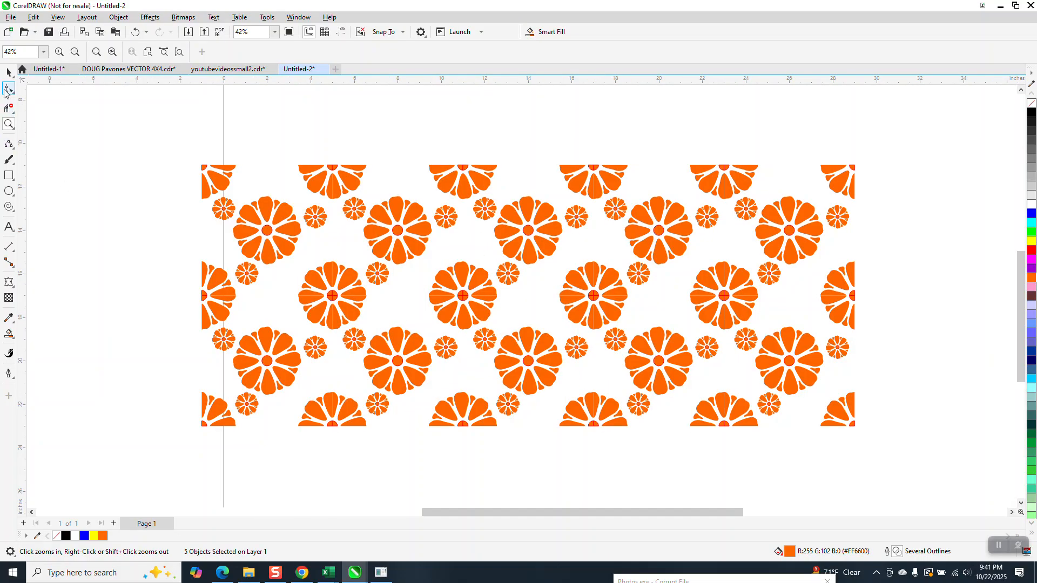
{"action": "left_click", "coordinate": [9, 72]}
{"action": "left_click_drag", "start_coordinate": [157, 120], "coordinate": [922, 480]}
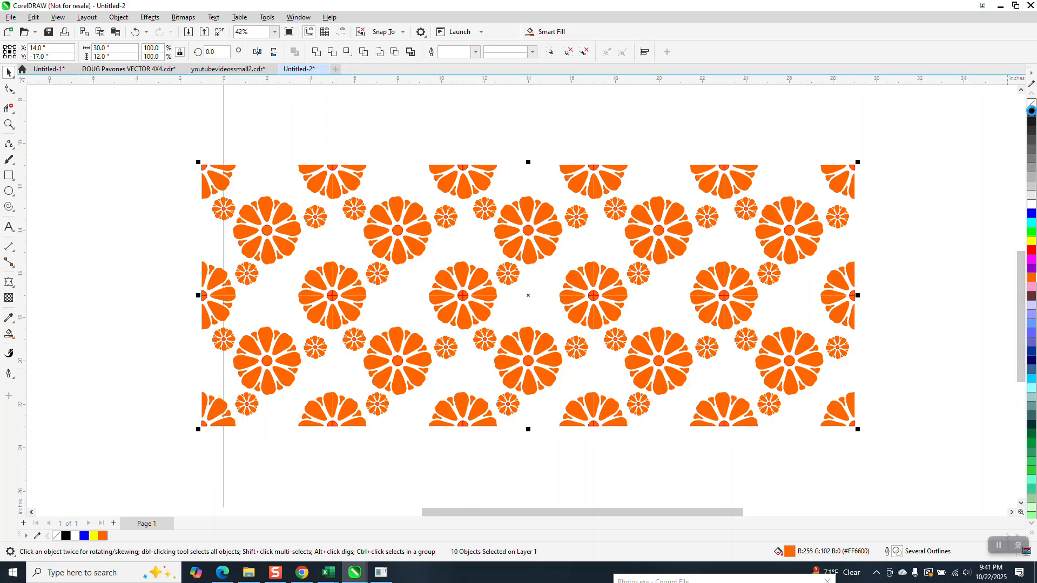
{"action": "left_click", "coordinate": [1031, 111]}
Check the flower outlines up close, then undo the black fill, the tile duplications and the removal of the original arrangement with its square.
{"action": "scroll", "coordinate": [486, 281], "scroll_direction": "down", "scroll_amount": 1}
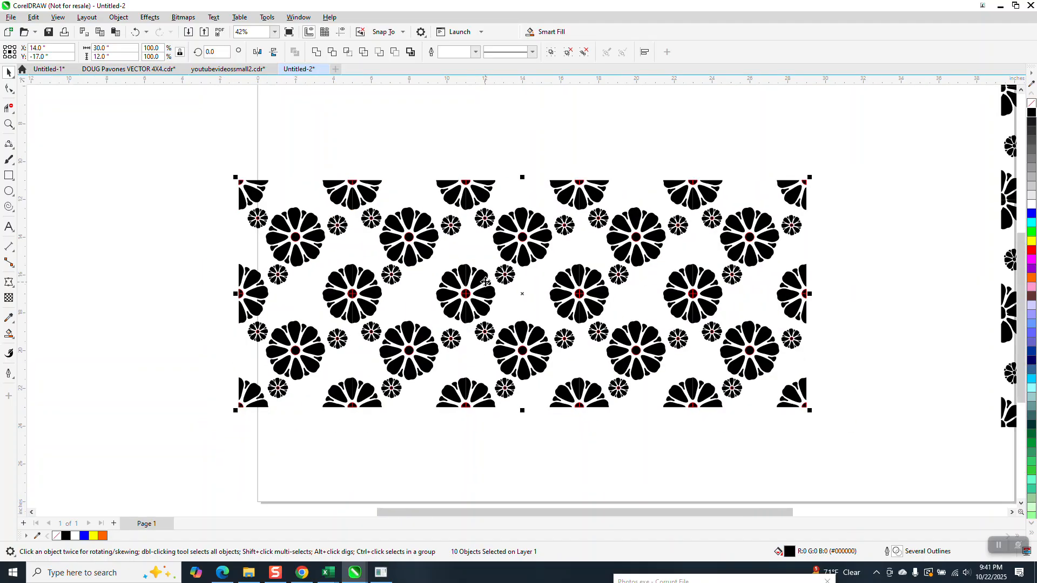
{"action": "scroll", "coordinate": [486, 282], "scroll_direction": "down", "scroll_amount": 1}
{"action": "left_click", "coordinate": [9, 125]}
{"action": "left_click_drag", "start_coordinate": [365, 189], "coordinate": [406, 223]}
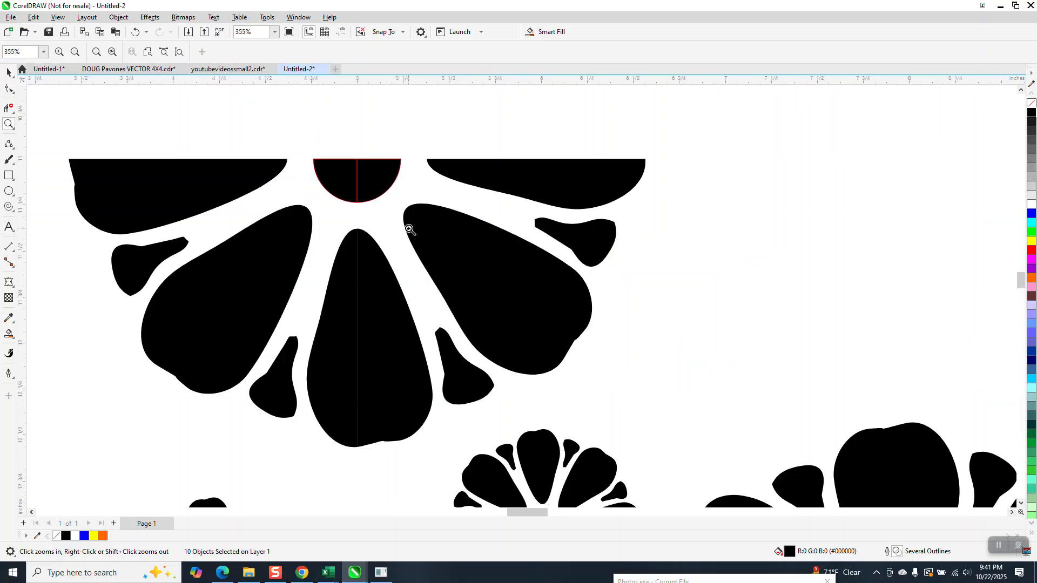
{"action": "scroll", "coordinate": [409, 230], "scroll_direction": "down", "scroll_amount": 4}
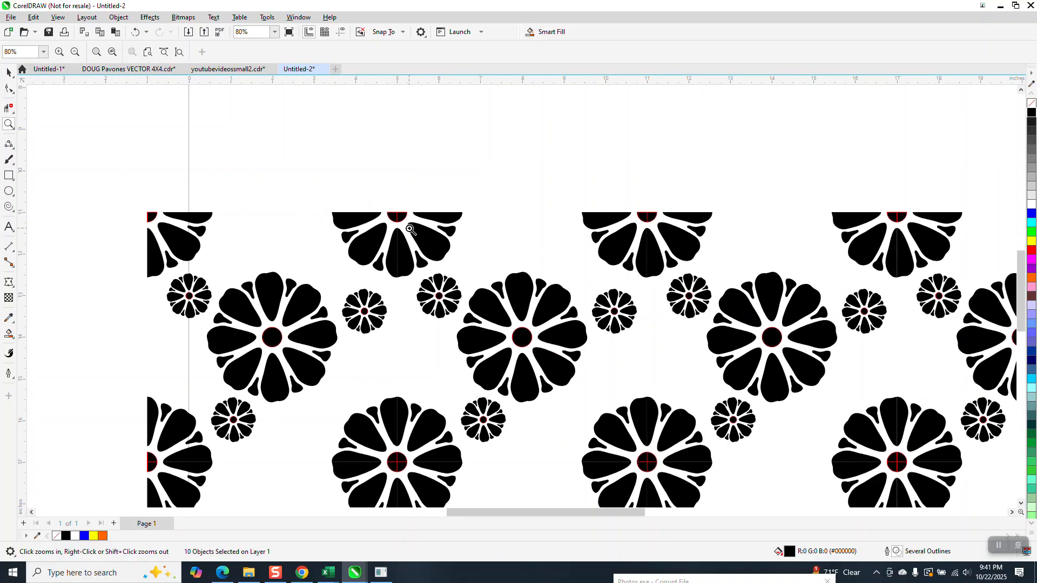
{"action": "scroll", "coordinate": [409, 230], "scroll_direction": "down", "scroll_amount": 3}
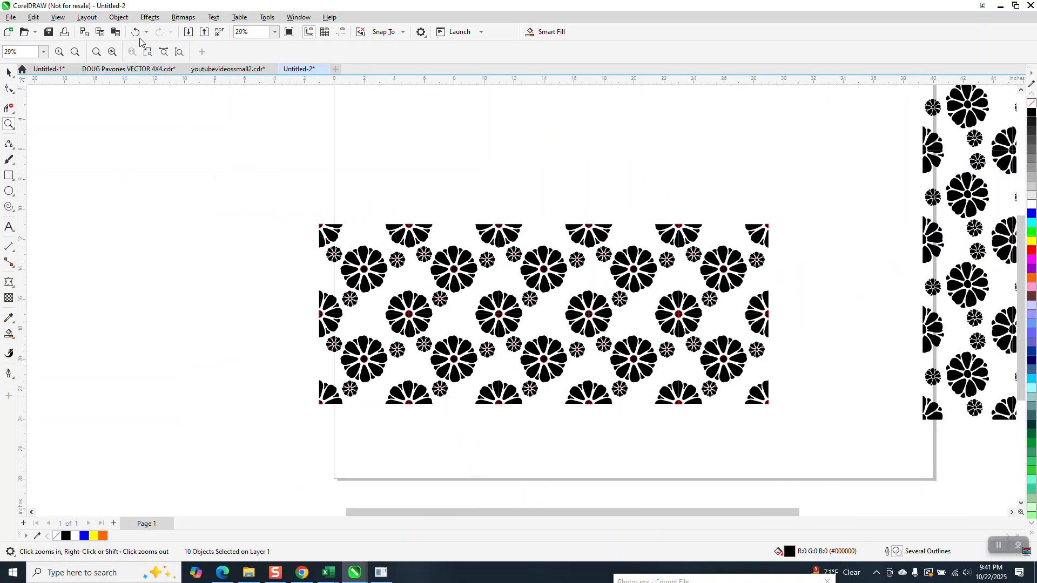
{"action": "left_click", "coordinate": [140, 40]}
{"action": "left_click", "coordinate": [140, 40]}
{"action": "left_click", "coordinate": [141, 40]}
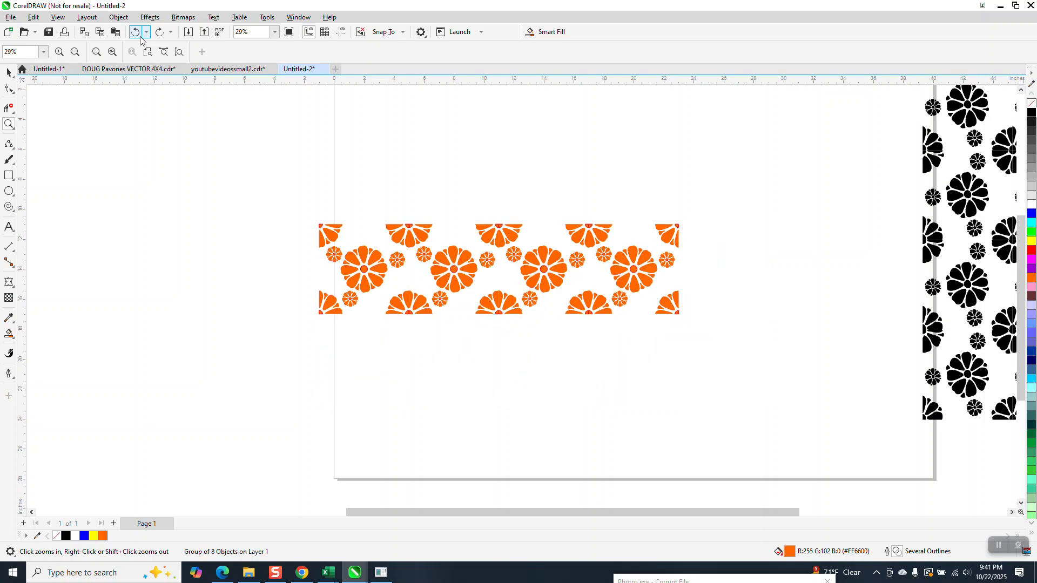
{"action": "left_click", "coordinate": [140, 37]}
{"action": "left_click", "coordinate": [140, 36]}
{"action": "left_click", "coordinate": [141, 37]}
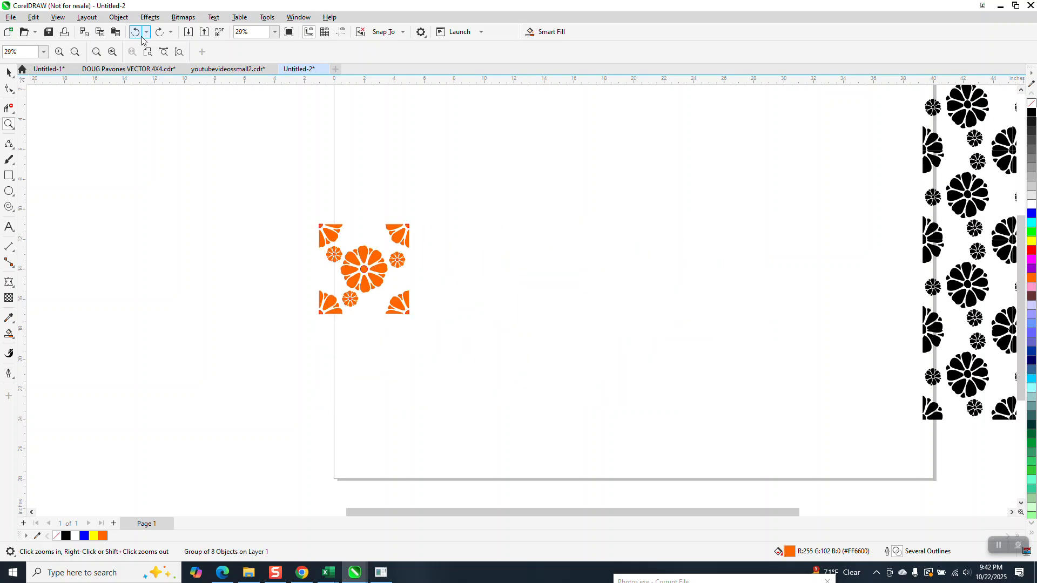
{"action": "left_click", "coordinate": [141, 37]}
{"action": "left_click", "coordinate": [140, 36]}
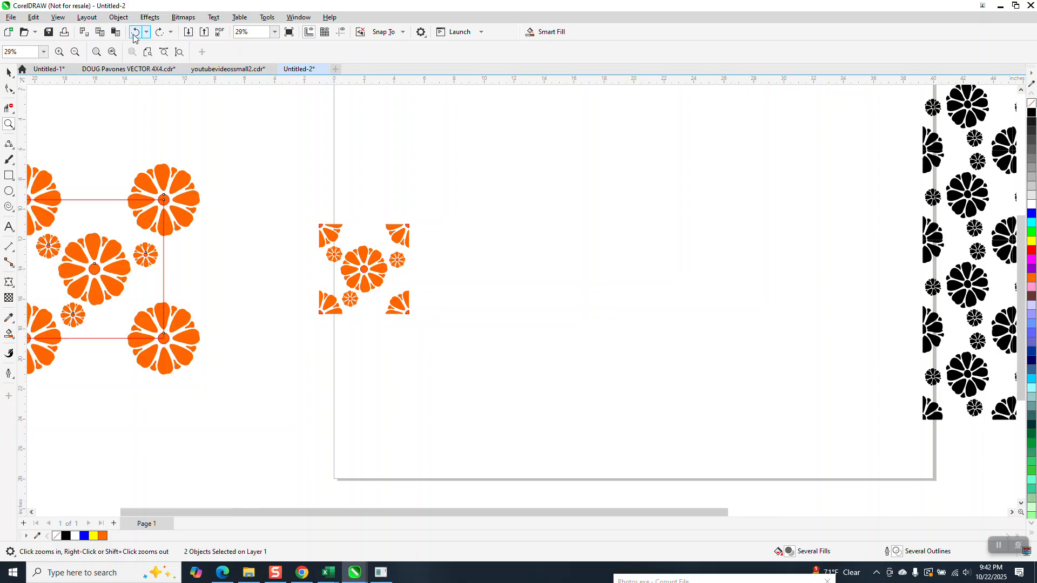
{"action": "scroll", "coordinate": [321, 191], "scroll_direction": "down", "scroll_amount": 1}
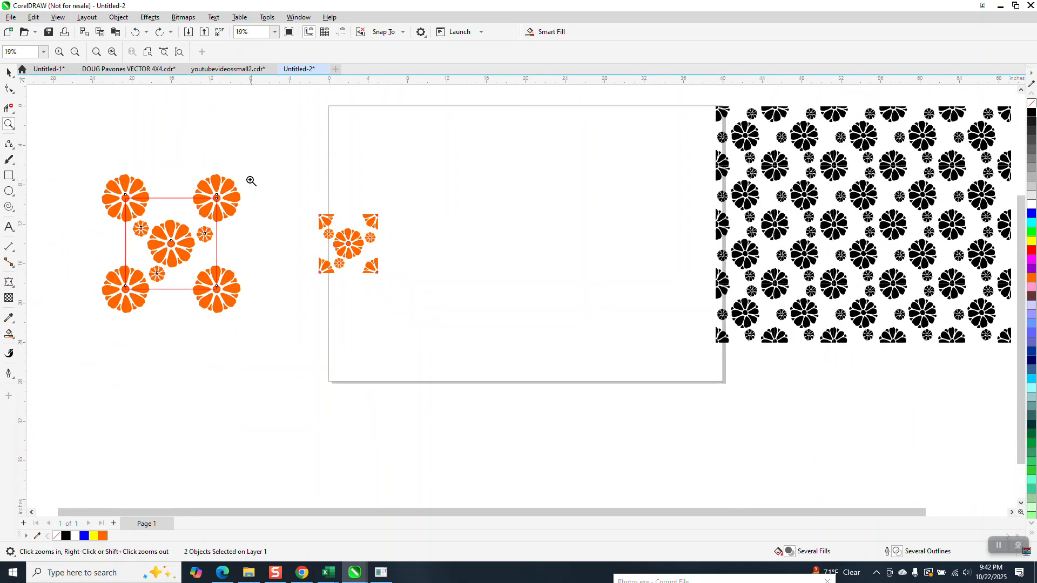
{"action": "left_click", "coordinate": [8, 74]}
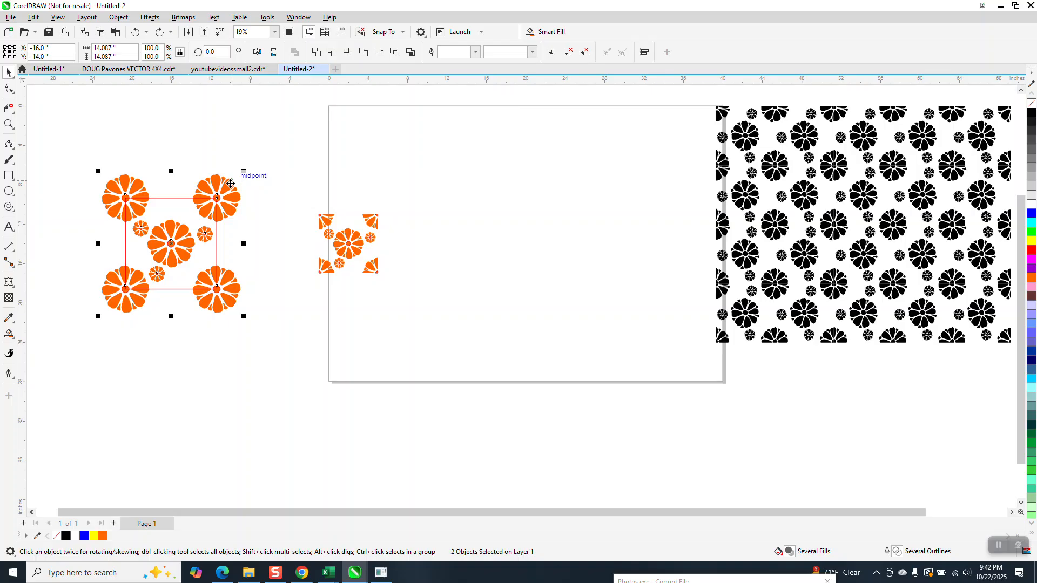
{"action": "left_click", "coordinate": [1030, 115]}
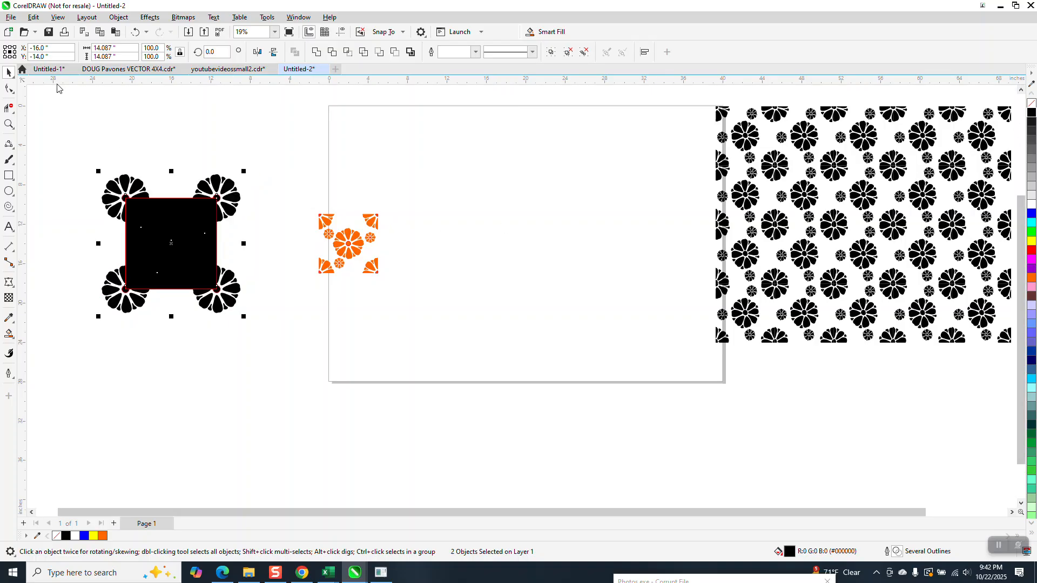
{"action": "left_click", "coordinate": [142, 33]}
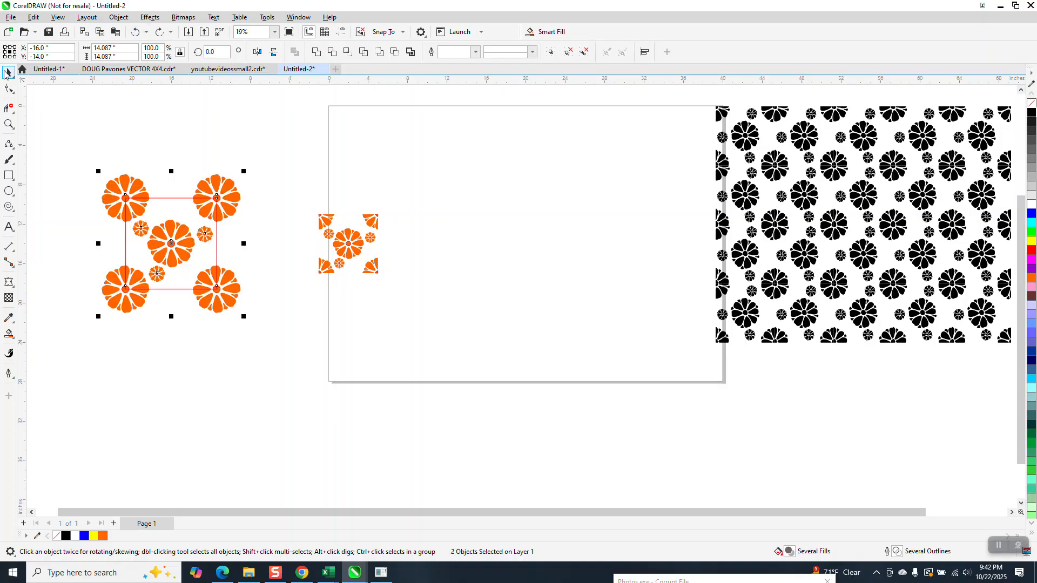
Move the red square 18 inches rightward off the flower arrangement and give the flowers a black fill with no outline.
{"action": "left_click", "coordinate": [171, 198]}
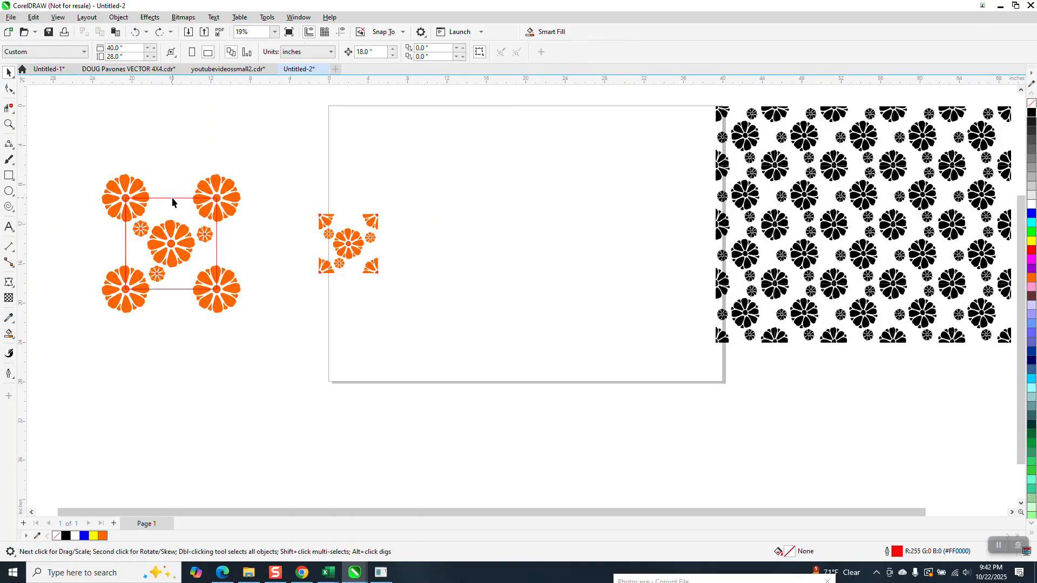
{"action": "left_click_drag", "start_coordinate": [172, 196], "coordinate": [348, 196]}
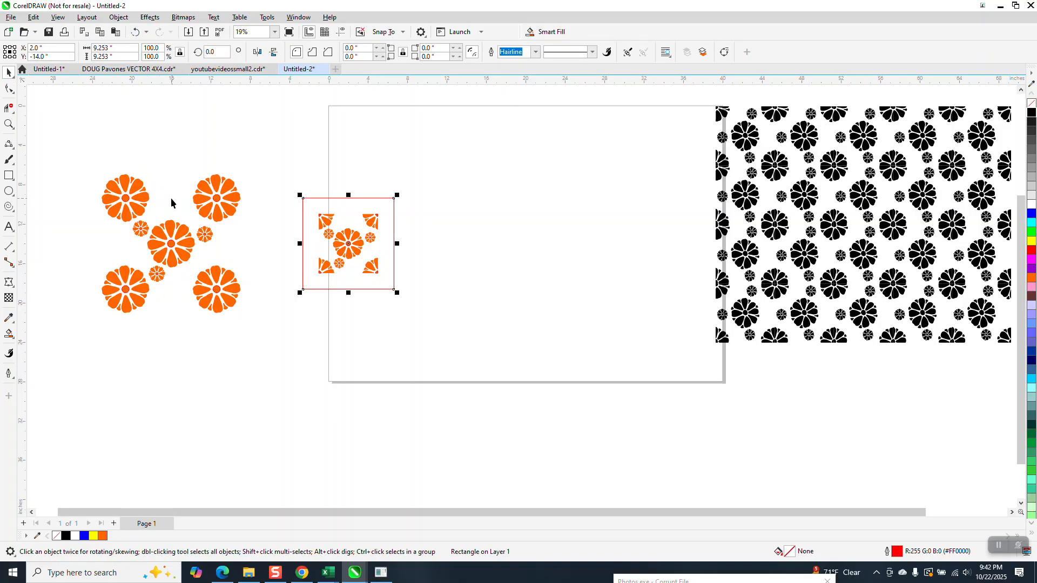
{"action": "left_click_drag", "start_coordinate": [65, 164], "coordinate": [284, 329]}
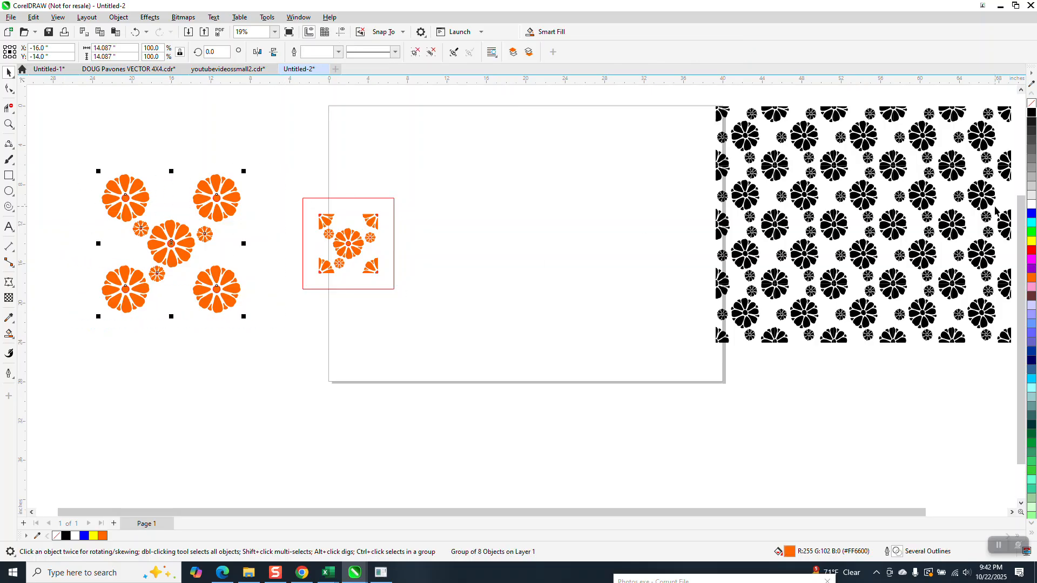
{"action": "left_click", "coordinate": [1029, 113]}
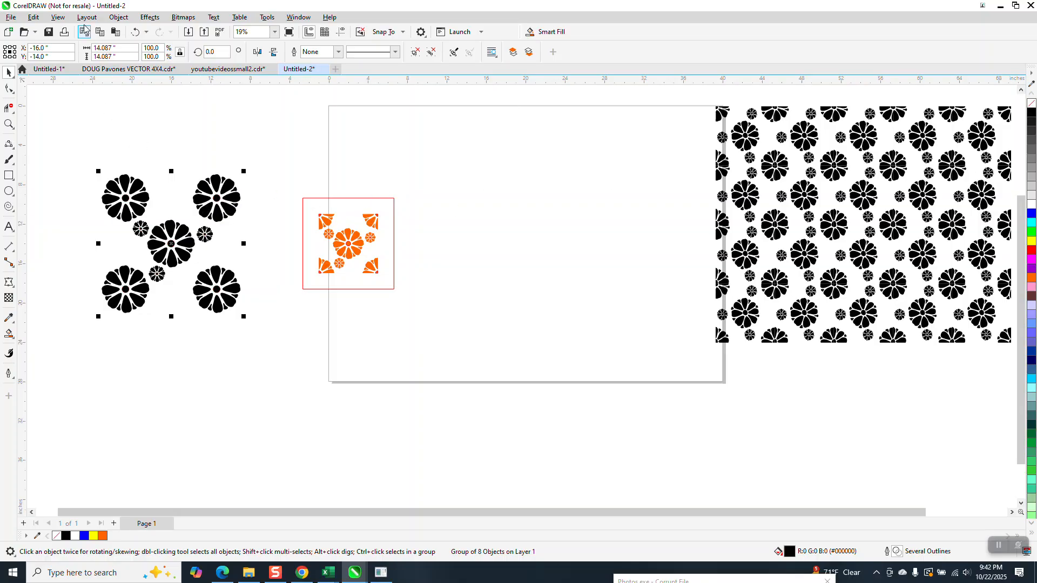
Check the artwork's outlines in Wireframe view and return to Enhanced view.
{"action": "left_click", "coordinate": [58, 17]}
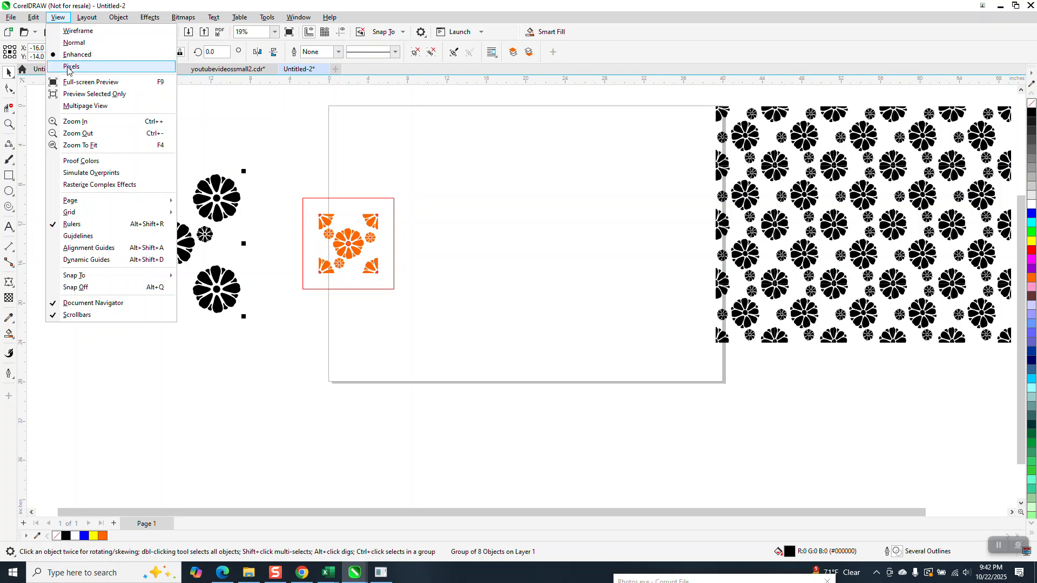
{"action": "left_click", "coordinate": [78, 32]}
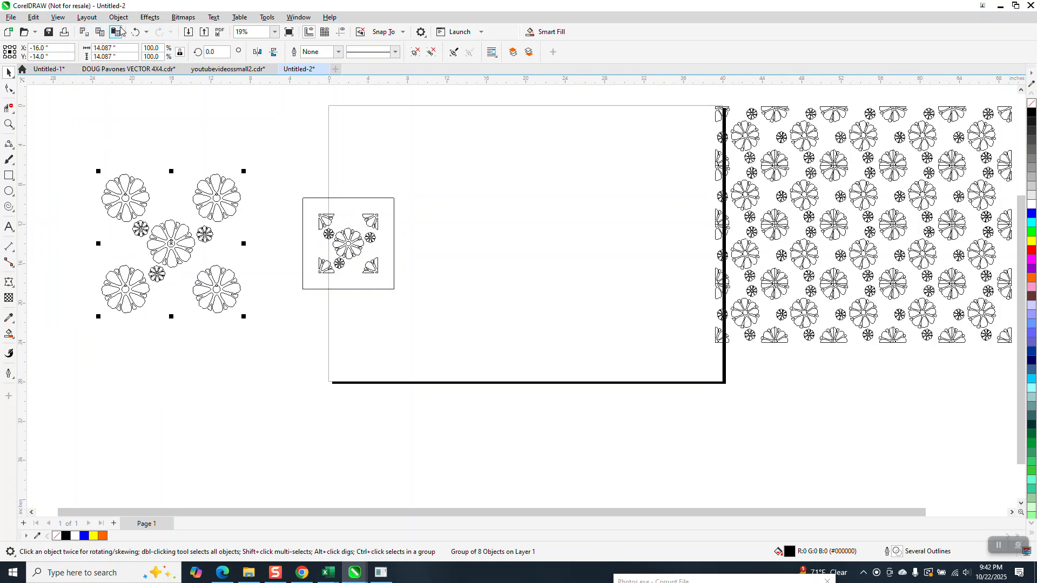
{"action": "left_click", "coordinate": [58, 17]}
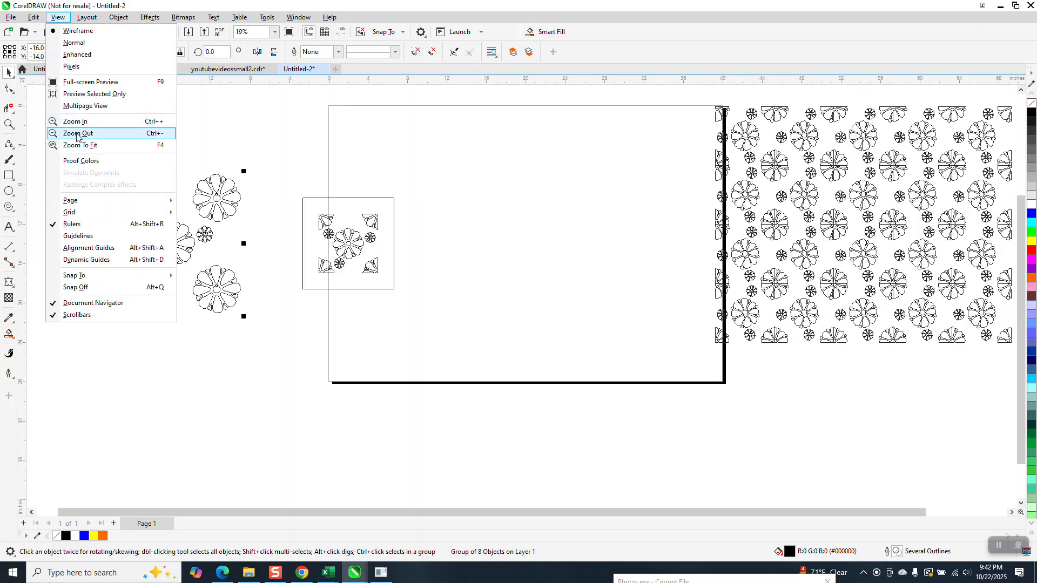
{"action": "left_click", "coordinate": [76, 54]}
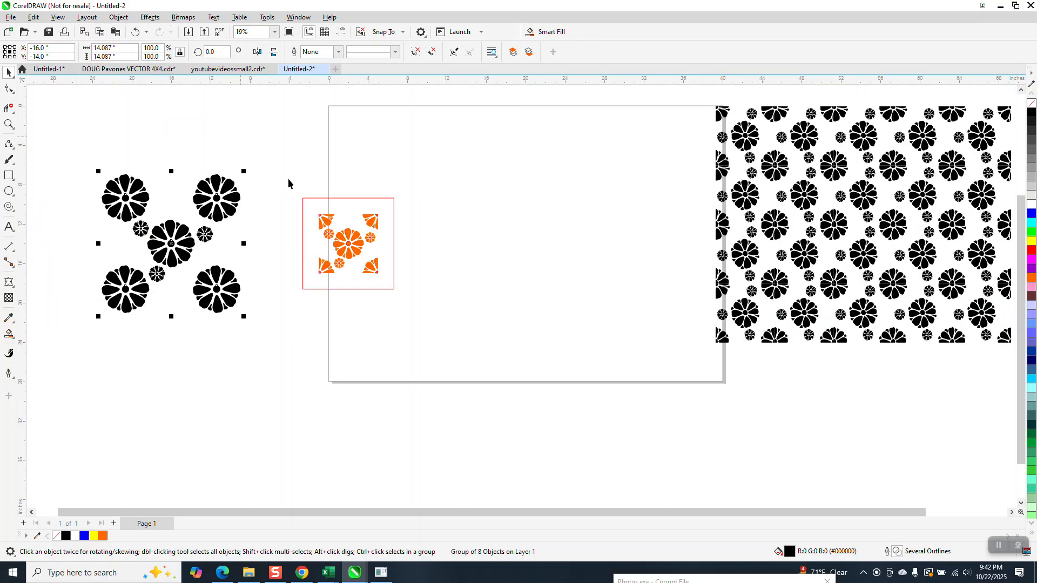
Center the black flower arrangement and the red square on the page.
{"action": "left_click_drag", "start_coordinate": [76, 146], "coordinate": [226, 324]}
{"action": "key", "text": "p"}
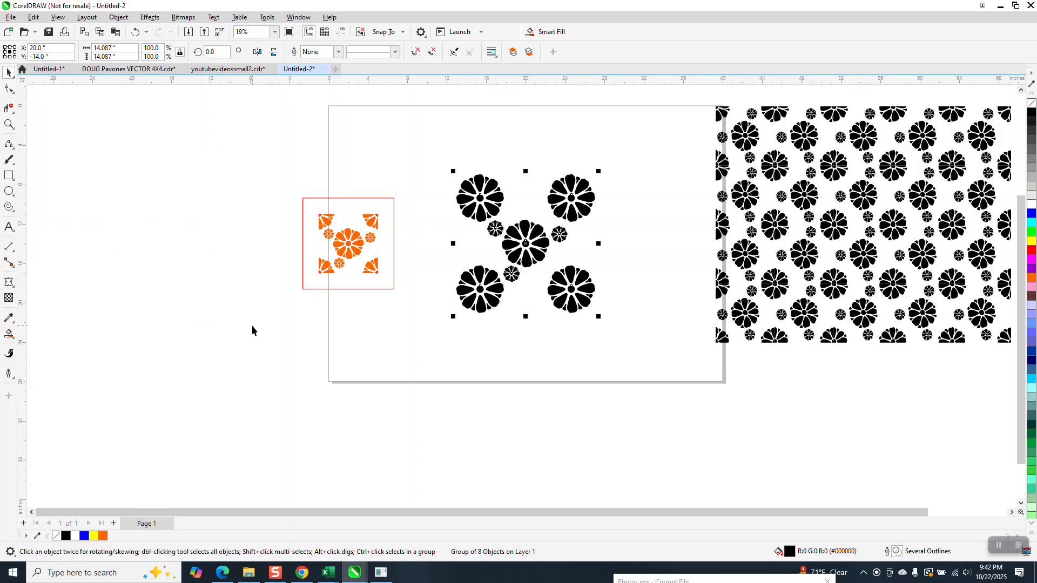
{"action": "left_click", "coordinate": [394, 227]}
{"action": "key", "text": "p"}
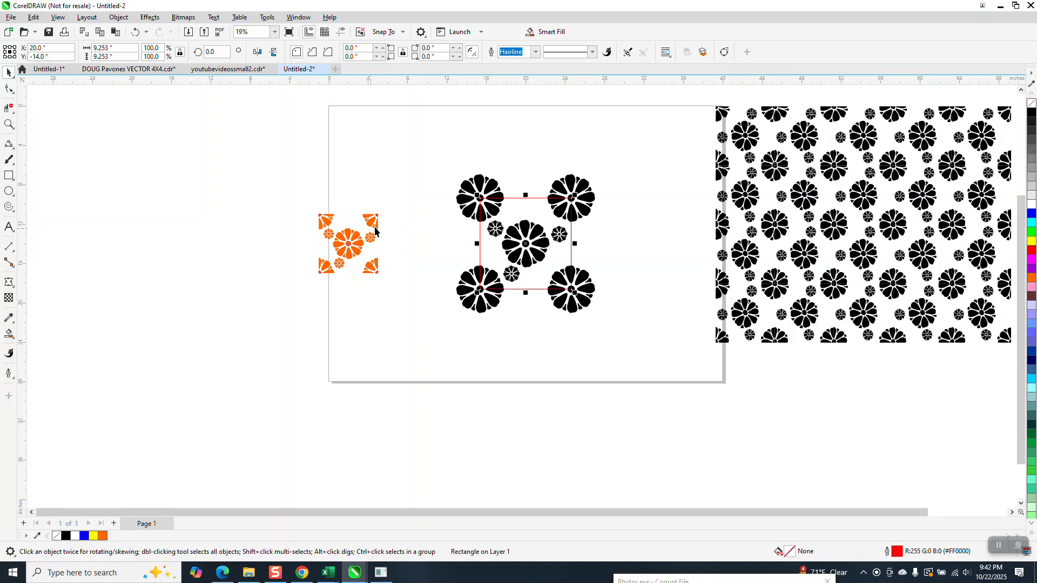
Intersect the black flower arrangement with the red square and move the cropped tile 36 inches leftward off the page.
{"action": "left_click_drag", "start_coordinate": [439, 158], "coordinate": [662, 350]}
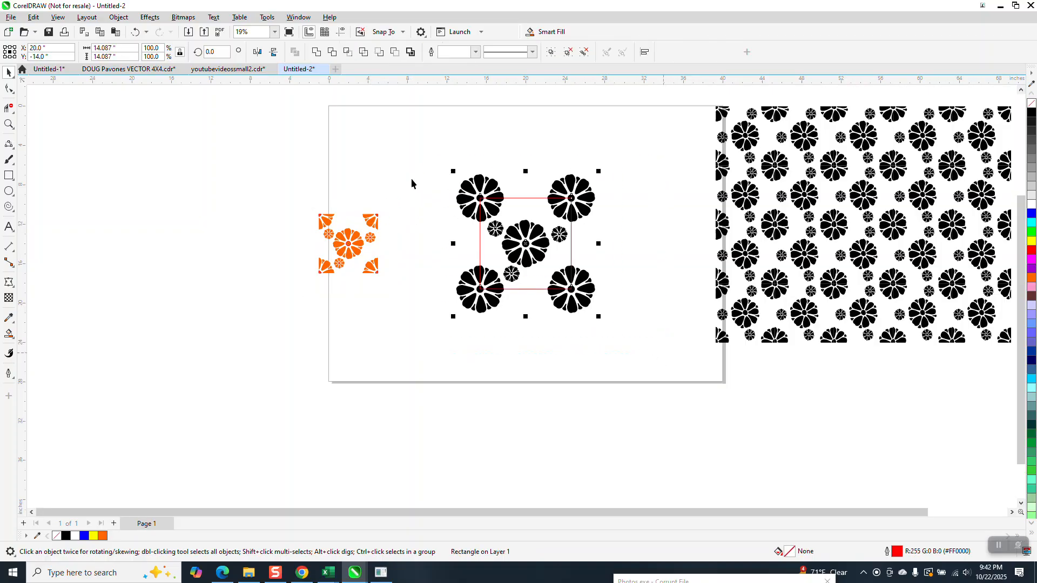
{"action": "left_click", "coordinate": [347, 53]}
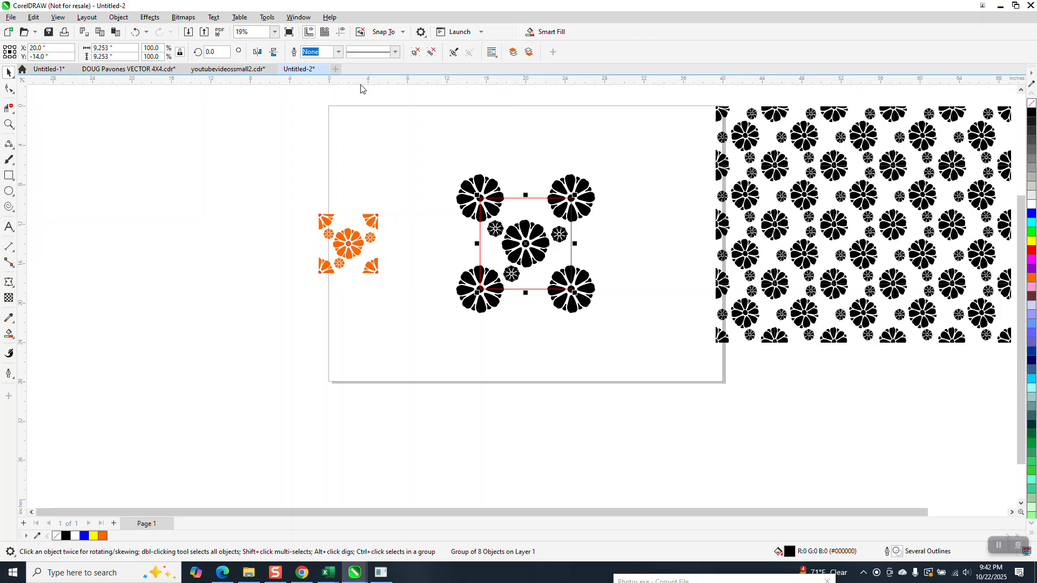
{"action": "key", "text": "Left"}
{"action": "key", "text": "Left"}
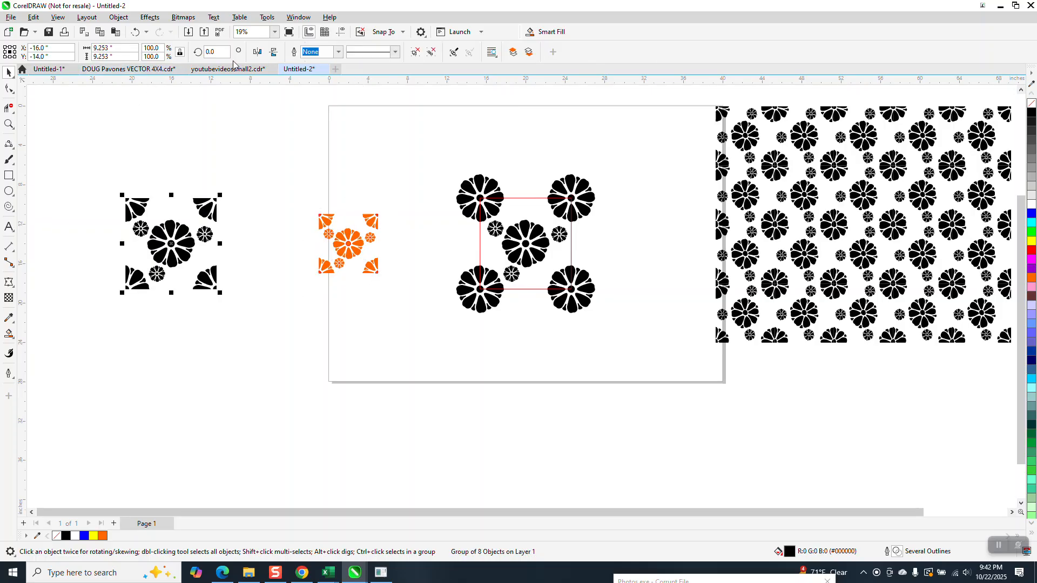
Scale the cropped black tile proportionally to 6 inches wide.
{"action": "left_click", "coordinate": [113, 48]}
{"action": "type", "text": "6"}
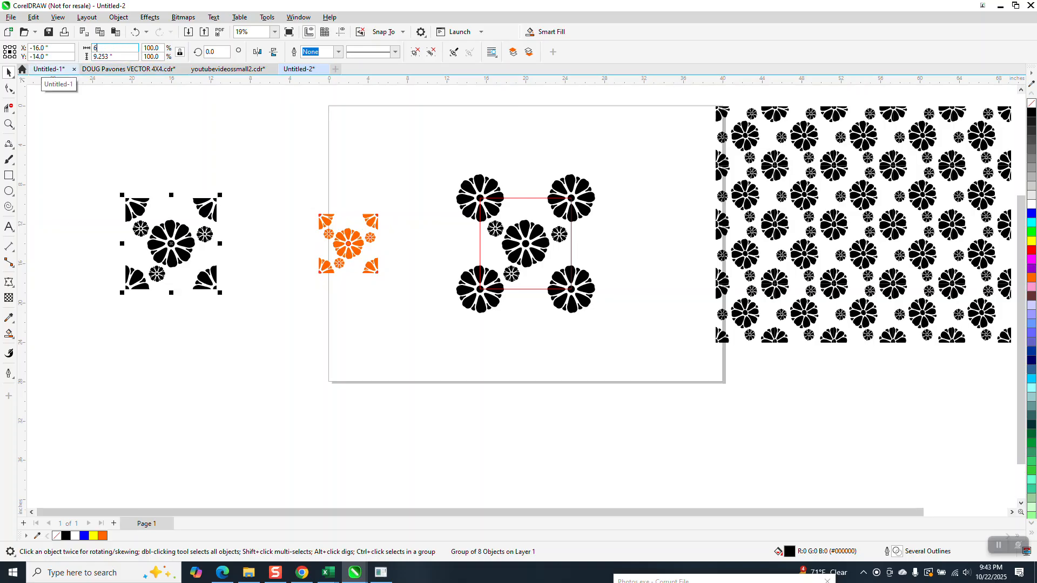
{"action": "key", "text": "Return"}
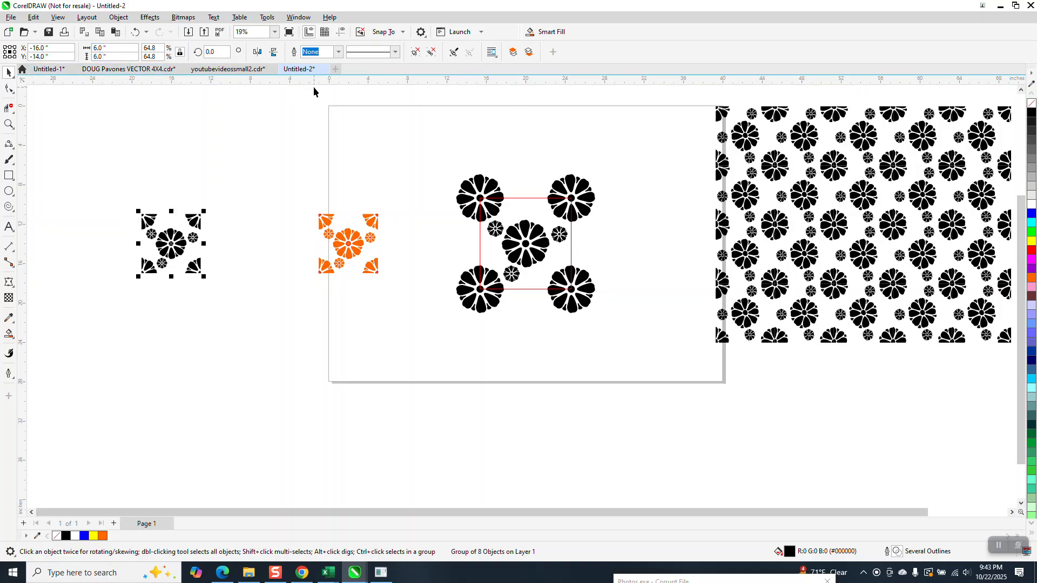
Set the nudge distance to 6 inches and delete the orange tile, the uncropped black arrangement and the red square.
{"action": "key", "text": "Escape"}
{"action": "double_click", "coordinate": [367, 53]}
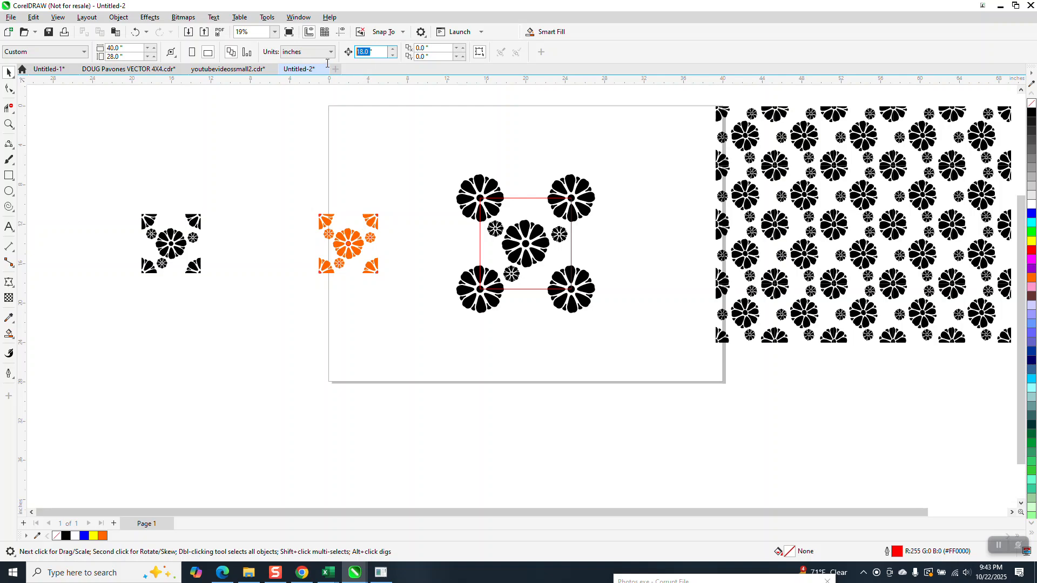
{"action": "type", "text": "6"}
{"action": "key", "text": "Return"}
{"action": "left_click_drag", "start_coordinate": [254, 143], "coordinate": [602, 321]}
{"action": "key", "text": "Delete"}
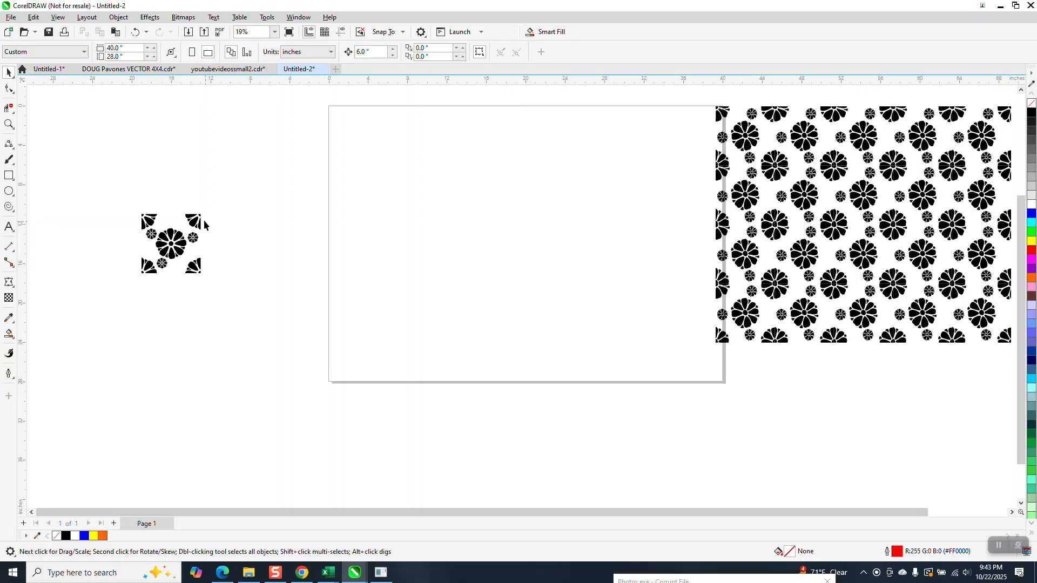
Duplicate the black tile rightward five times at 6-inch spacing into a continuous six-tile row.
{"action": "left_click", "coordinate": [200, 224]}
{"action": "key", "text": "KP_Add"}
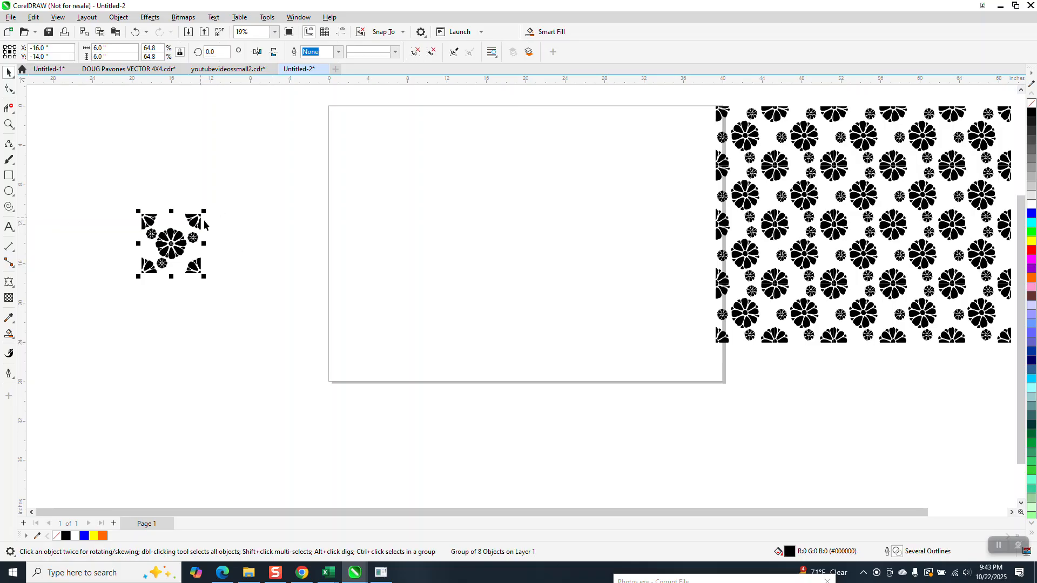
{"action": "key", "text": "Right"}
{"action": "key", "text": "KP_Add"}
{"action": "key", "text": "Right"}
{"action": "key", "text": "KP_Add"}
{"action": "key", "text": "Right"}
{"action": "key", "text": "KP_Add"}
{"action": "key", "text": "Right"}
{"action": "key", "text": "KP_Add"}
{"action": "key", "text": "Right"}
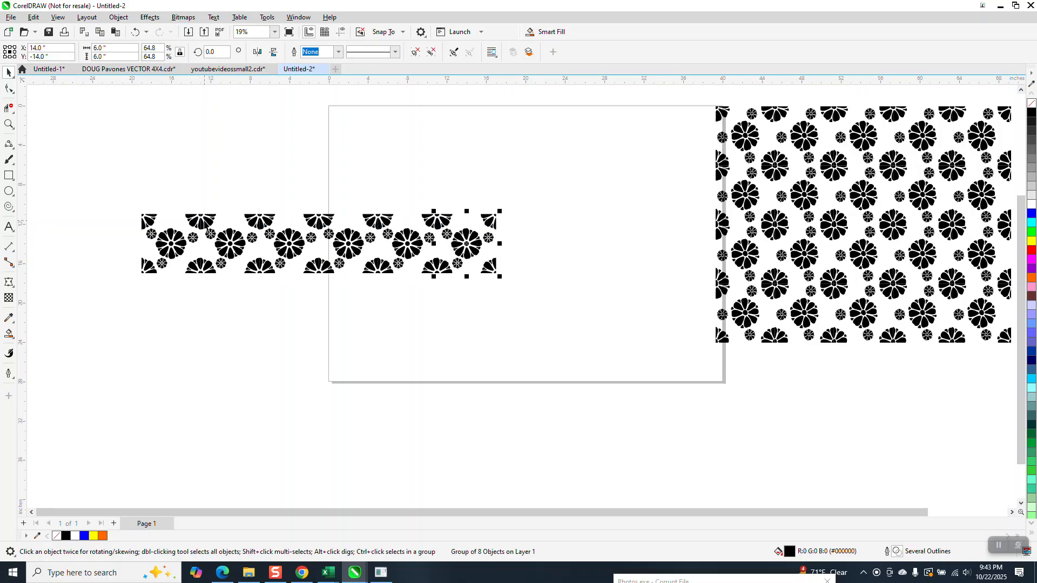
Duplicate the whole six-tile row 6 inches downward to add a second row.
{"action": "left_click_drag", "start_coordinate": [106, 192], "coordinate": [520, 317]}
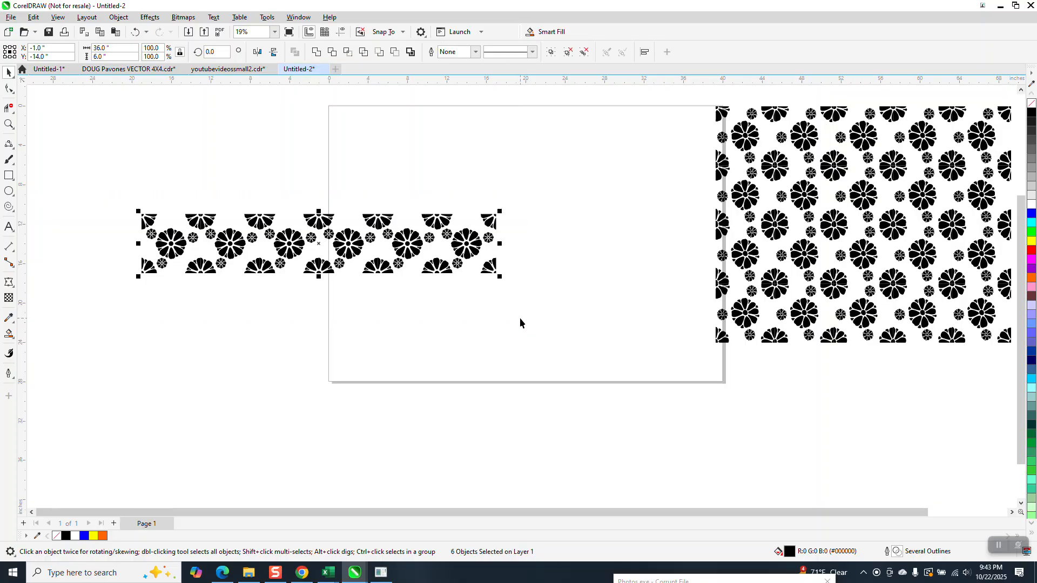
{"action": "key", "text": "KP_Add"}
{"action": "key", "text": "Down"}
Examine up close the flower petals and tile seams in the black pattern, and check the overall repeat.
{"action": "left_click", "coordinate": [8, 124]}
{"action": "left_click_drag", "start_coordinate": [186, 273], "coordinate": [226, 290]}
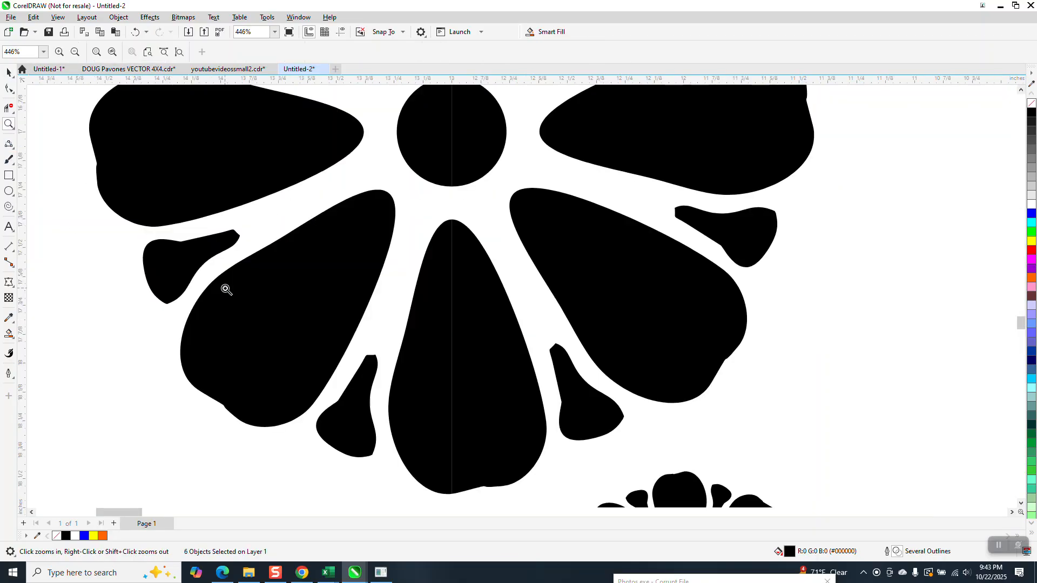
{"action": "scroll", "coordinate": [224, 289], "scroll_direction": "down", "scroll_amount": 5}
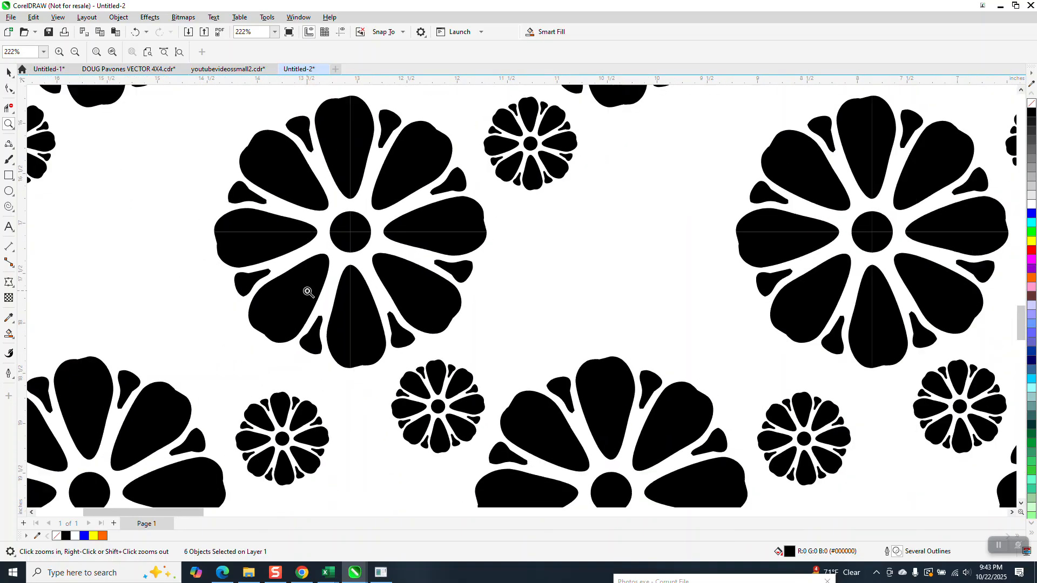
{"action": "scroll", "coordinate": [504, 261], "scroll_direction": "up", "scroll_amount": 10}
{"action": "scroll", "coordinate": [486, 275], "scroll_direction": "down", "scroll_amount": 4}
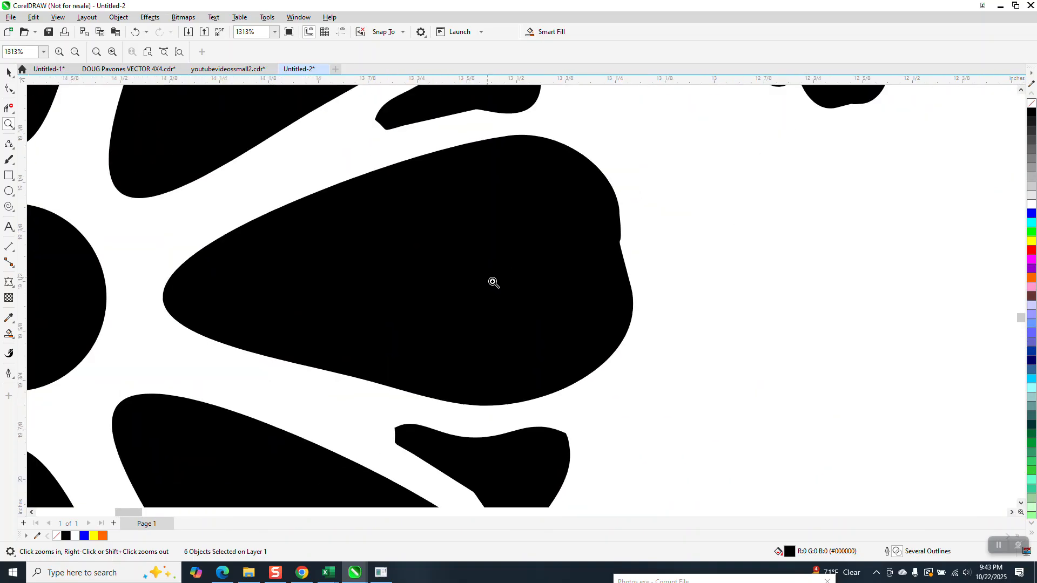
{"action": "scroll", "coordinate": [510, 295], "scroll_direction": "down", "scroll_amount": 2}
{"action": "scroll", "coordinate": [505, 294], "scroll_direction": "down", "scroll_amount": 8}
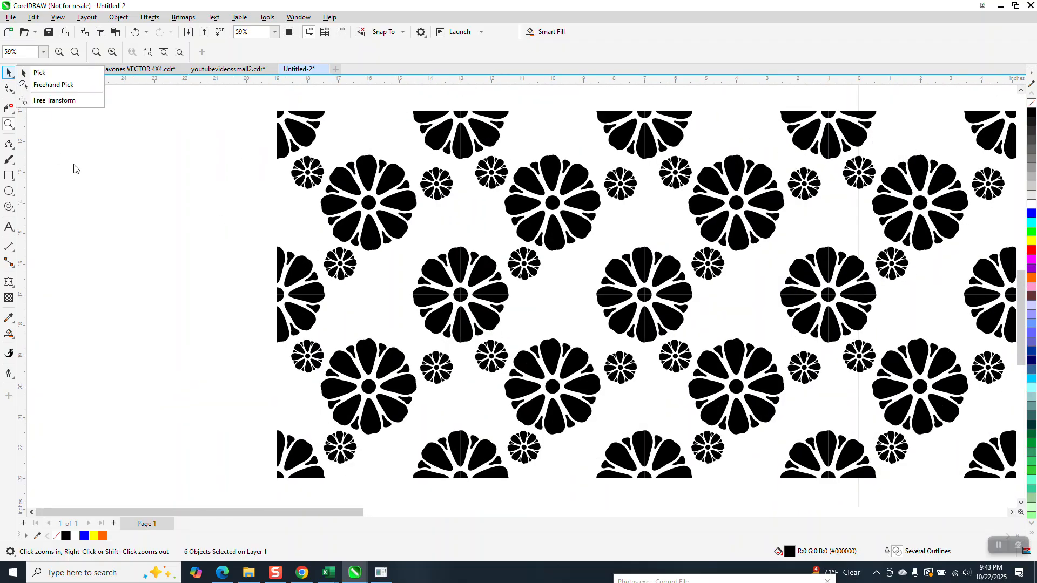
Undo the added second row and all the rightward tile duplicates, back to the single black tile.
{"action": "scroll", "coordinate": [384, 337], "scroll_direction": "up", "scroll_amount": 18}
{"action": "scroll", "coordinate": [376, 310], "scroll_direction": "down", "scroll_amount": 3}
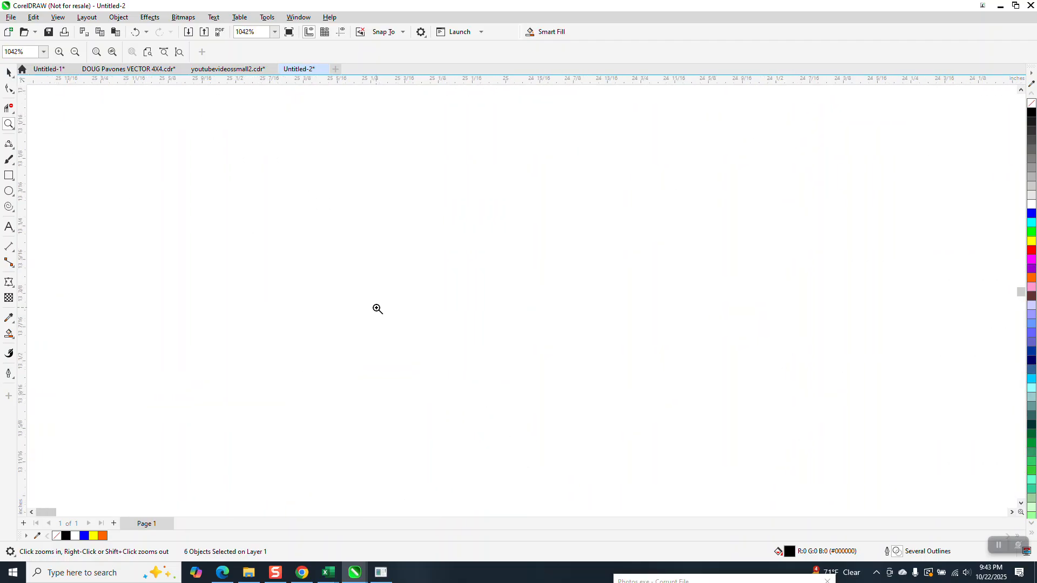
{"action": "scroll", "coordinate": [376, 311], "scroll_direction": "down", "scroll_amount": 15}
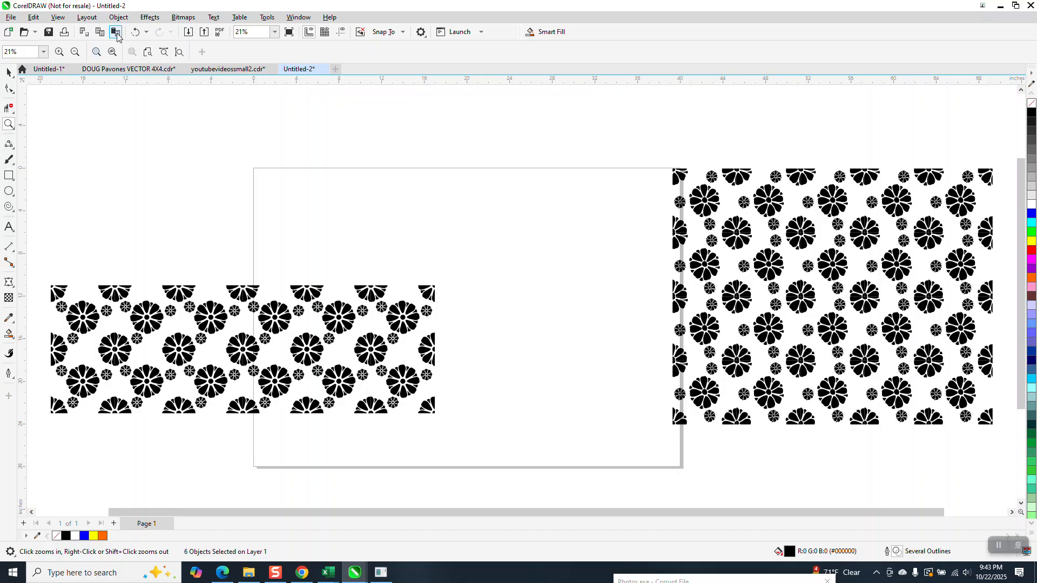
{"action": "left_click", "coordinate": [138, 34]}
{"action": "left_click", "coordinate": [138, 34]}
{"action": "left_click", "coordinate": [138, 35]}
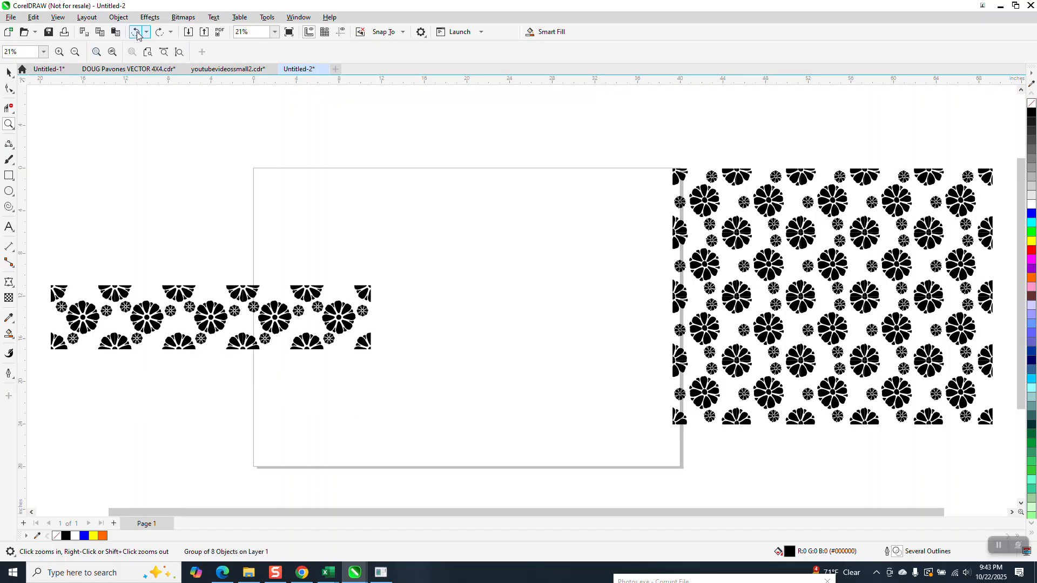
{"action": "left_click", "coordinate": [137, 34]}
{"action": "left_click", "coordinate": [138, 35]}
{"action": "left_click", "coordinate": [138, 34]}
{"action": "left_click", "coordinate": [137, 34]}
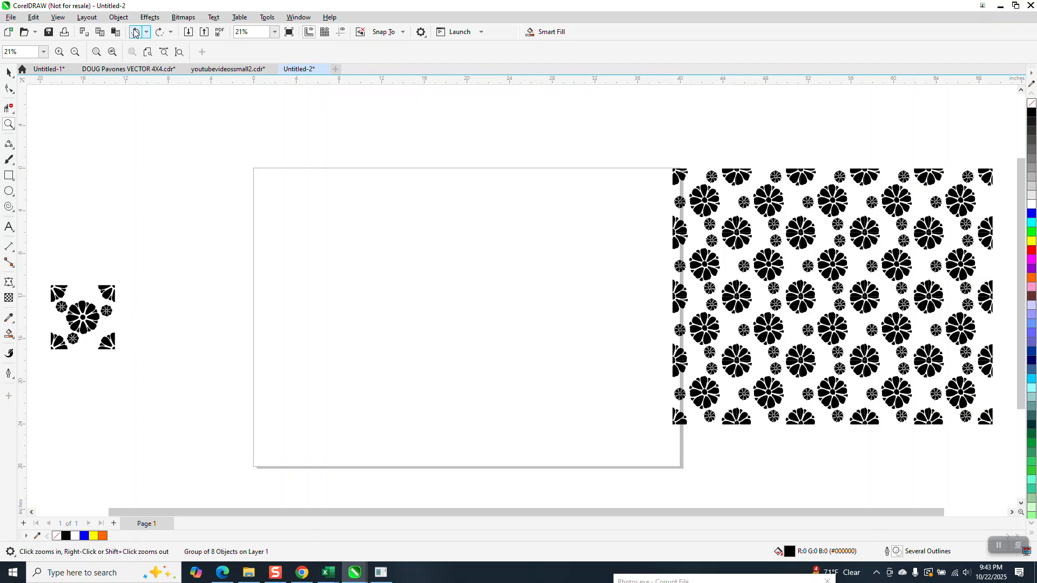
Place a copy of the black tile over the page's left edge and set the nudge distance to 5.99 inches.
{"action": "left_click", "coordinate": [11, 76]}
{"action": "mouse_move", "coordinate": [108, 294]}
{"action": "left_mouse_down"}
{"action": "mouse_move", "coordinate": [252, 266]}
{"action": "mouse_move", "coordinate": [292, 224]}
{"action": "left_mouse_up"}
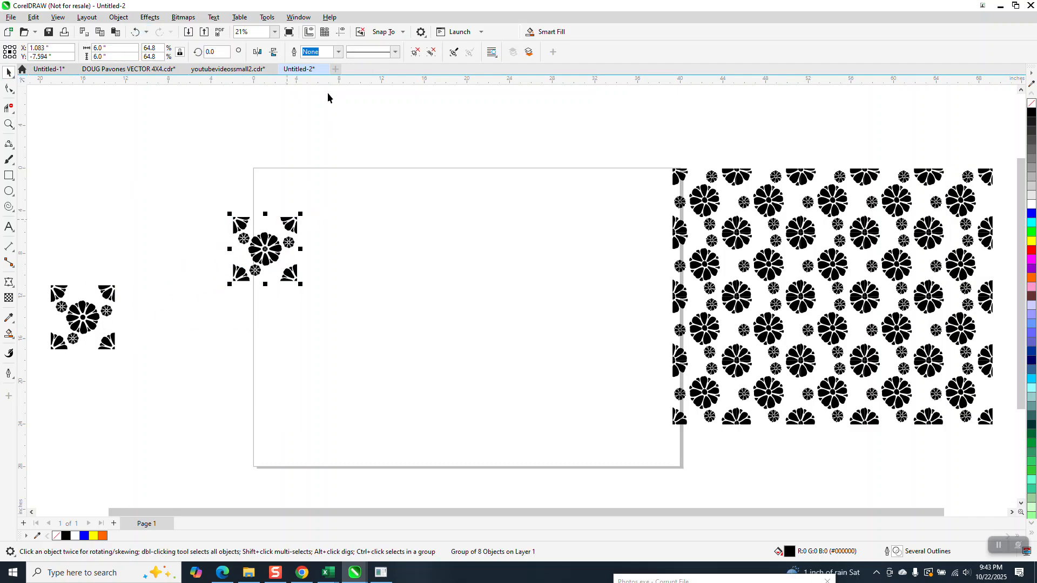
{"action": "left_click", "coordinate": [309, 114]}
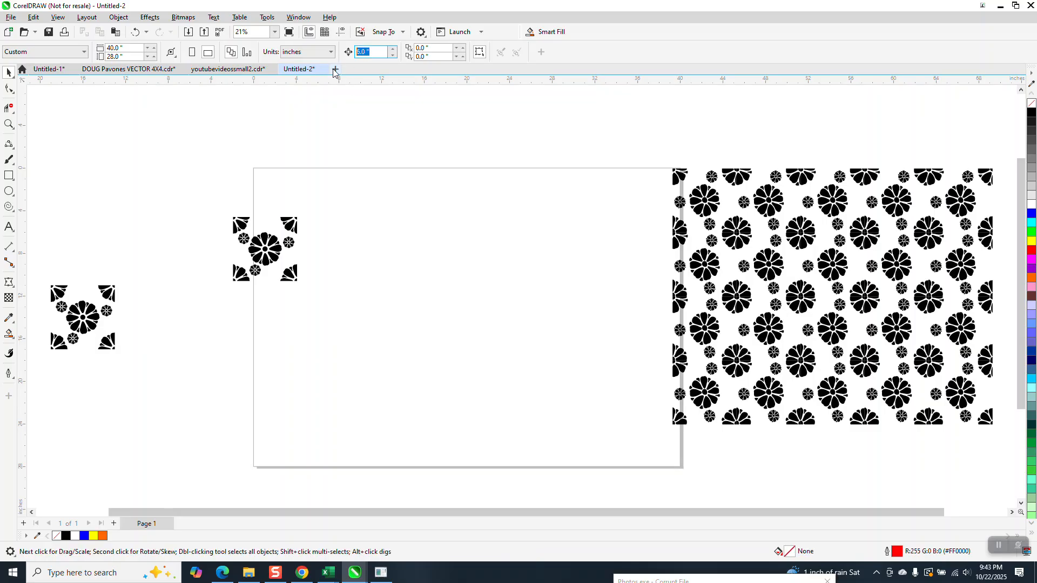
{"action": "type", "text": "5.99"}
{"action": "key", "text": "Return"}
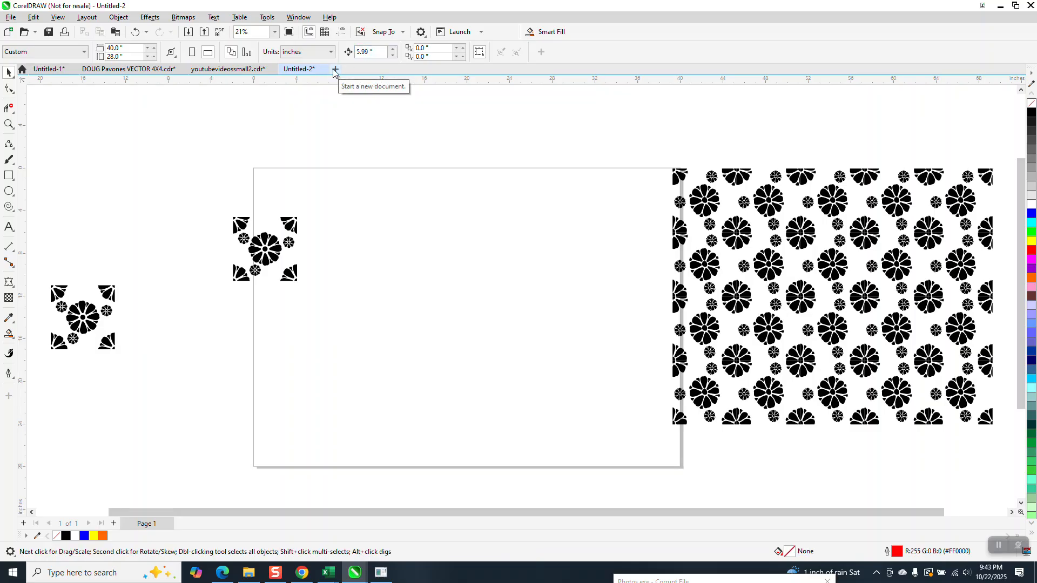
Duplicate the copied tile rightward four times at 5.99-inch spacing into a continuous five-tile row.
{"action": "left_click", "coordinate": [289, 223]}
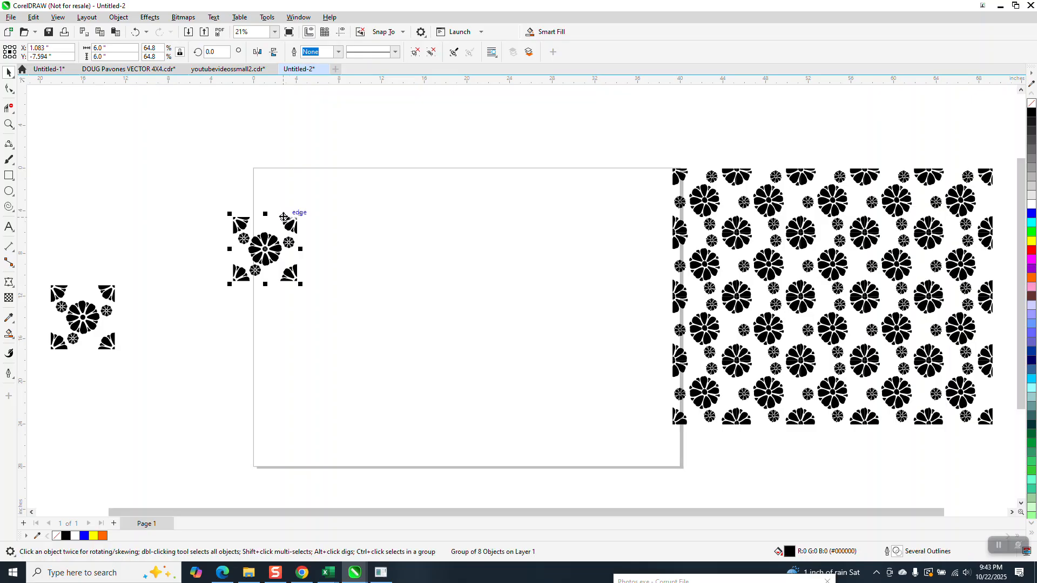
{"action": "key", "text": "ctrl+d"}
{"action": "key", "text": "Right"}
{"action": "key", "text": "ctrl+d"}
{"action": "key", "text": "ctrl+d"}
{"action": "key", "text": "ctrl+d"}
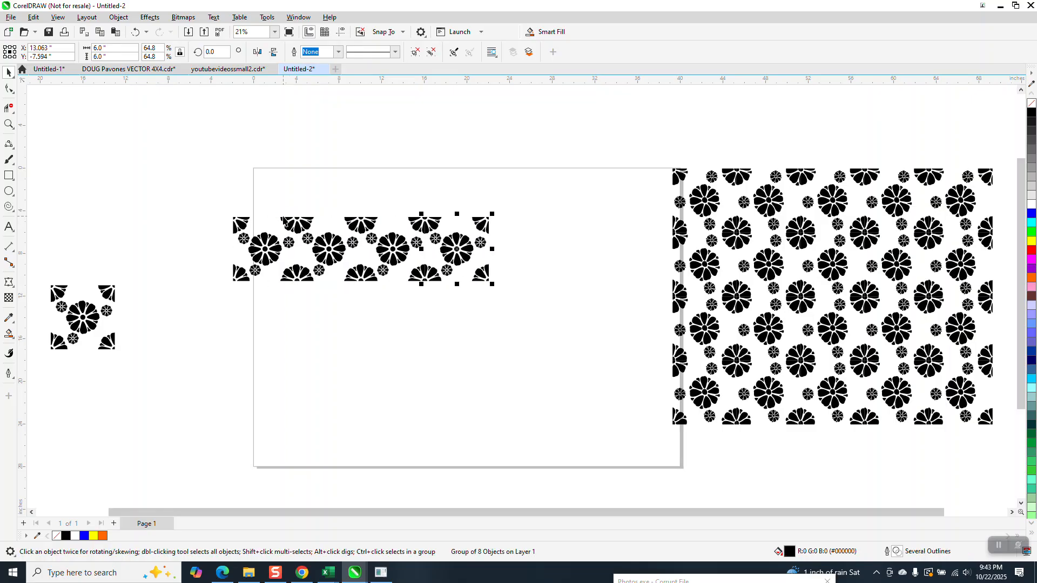
Duplicate the whole five-tile row downward three times at 5.99-inch spacing to make four rows.
{"action": "left_click_drag", "start_coordinate": [210, 199], "coordinate": [573, 331]}
{"action": "key", "text": "ctrl+d"}
{"action": "key", "text": "Down"}
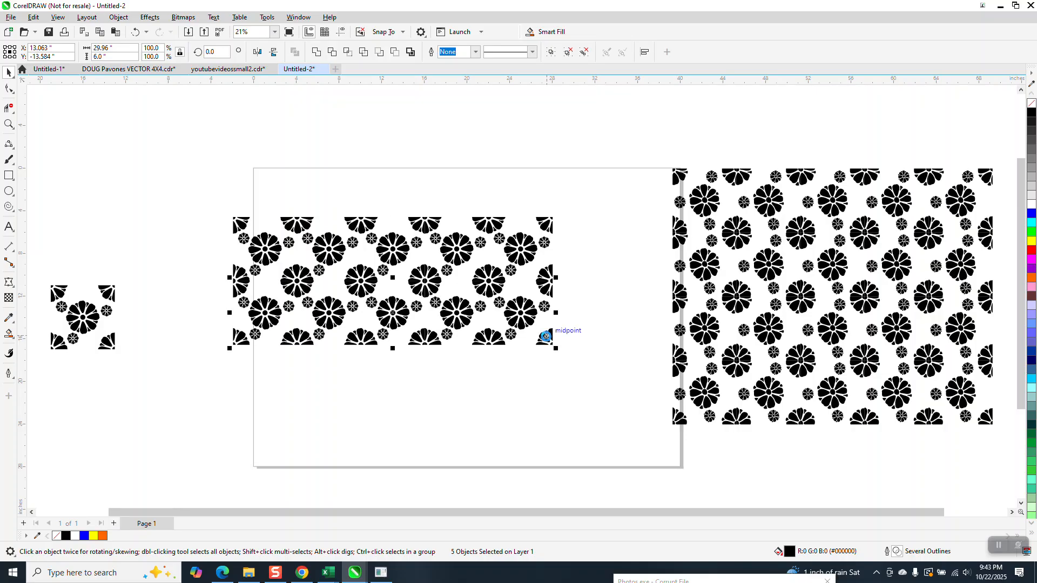
{"action": "key", "text": "ctrl+d"}
{"action": "key", "text": "ctrl+d"}
Group all the tiles of the new four-row pattern and fill the group with yellow.
{"action": "left_click", "coordinate": [9, 124]}
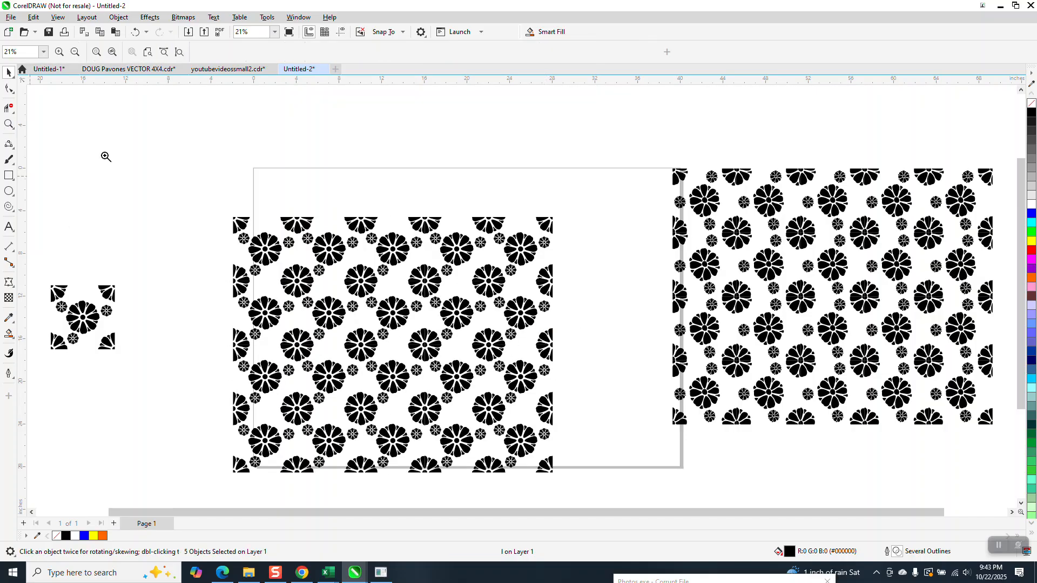
{"action": "left_click_drag", "start_coordinate": [280, 255], "coordinate": [330, 304]}
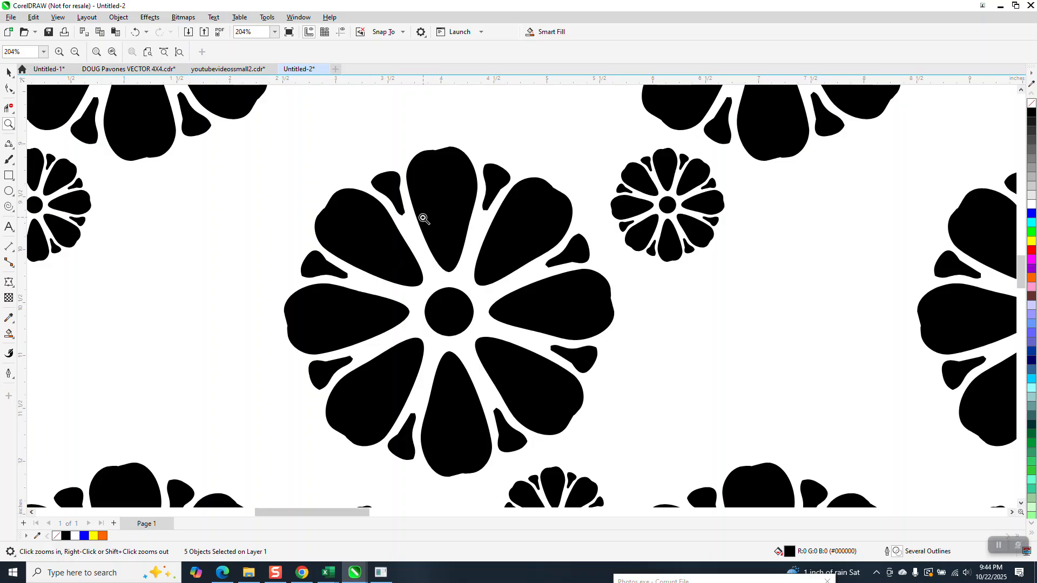
{"action": "scroll", "coordinate": [423, 216], "scroll_direction": "down", "scroll_amount": 4}
{"action": "scroll", "coordinate": [413, 223], "scroll_direction": "down", "scroll_amount": 4}
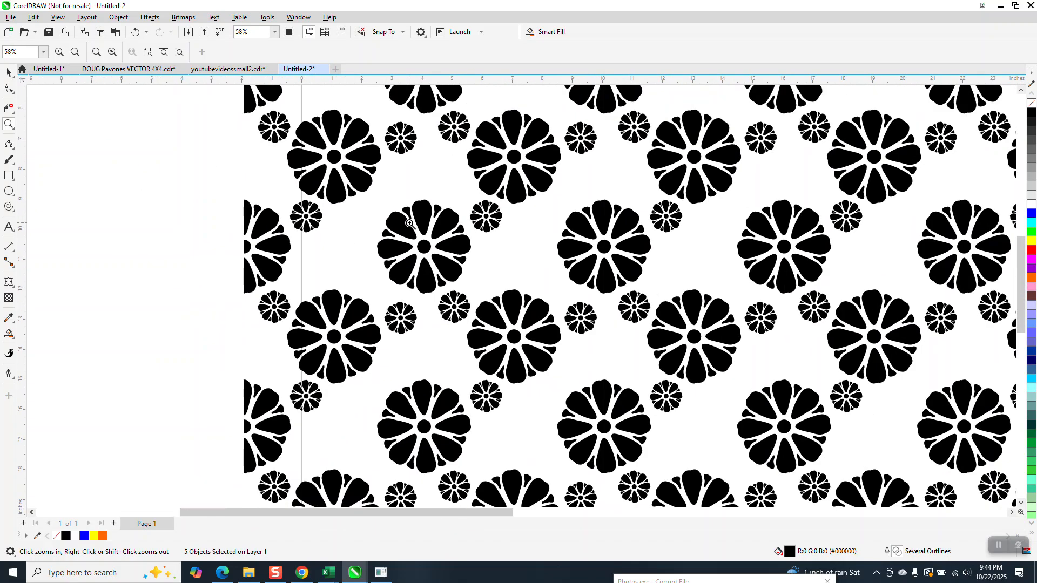
{"action": "scroll", "coordinate": [402, 218], "scroll_direction": "down", "scroll_amount": 1}
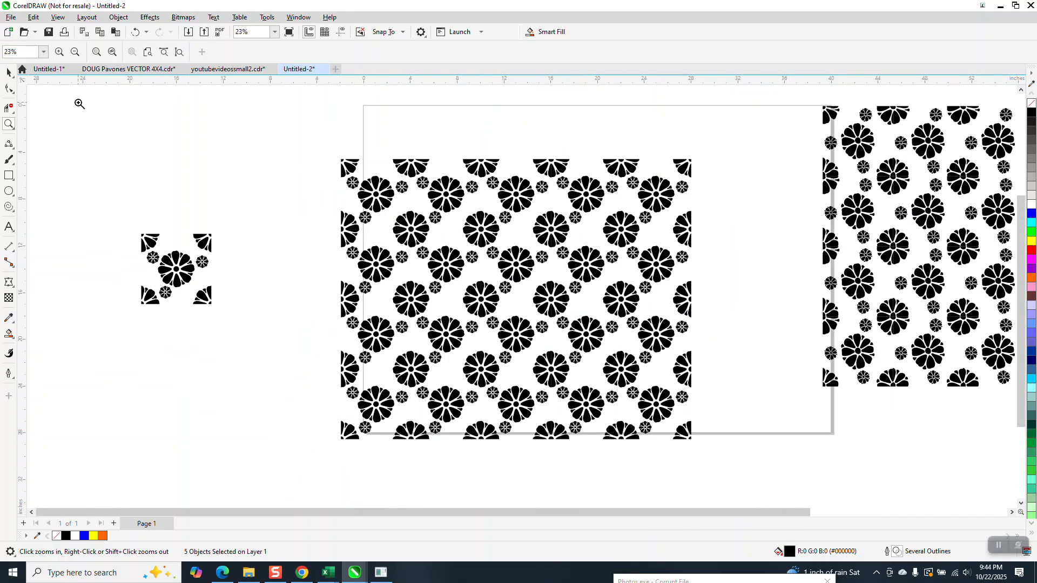
{"action": "left_click", "coordinate": [10, 72]}
{"action": "left_click_drag", "start_coordinate": [637, 400], "coordinate": [722, 442]}
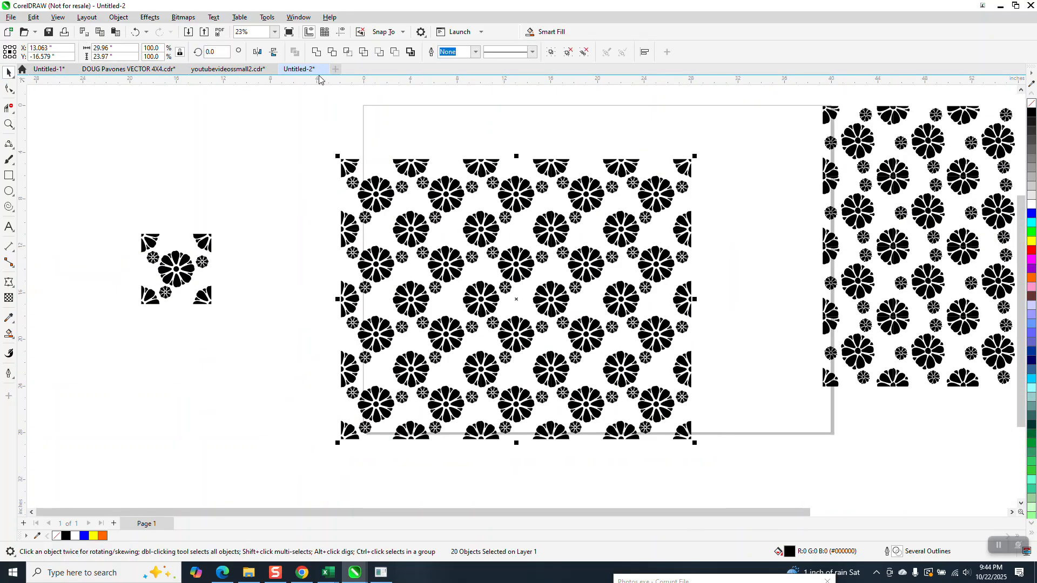
{"action": "left_click", "coordinate": [118, 17]}
{"action": "mouse_move", "coordinate": [155, 203]}
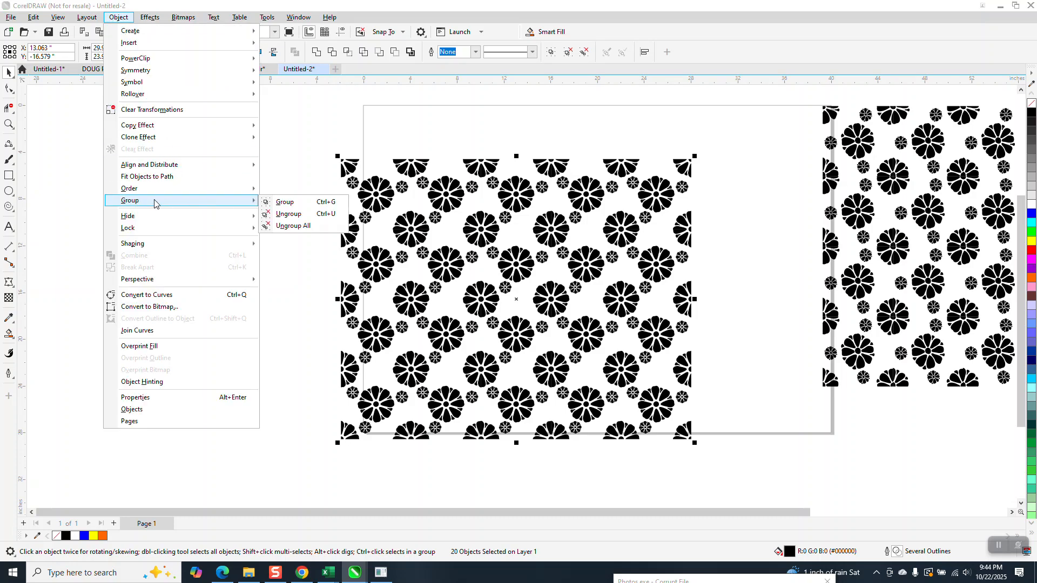
{"action": "left_click", "coordinate": [284, 202]}
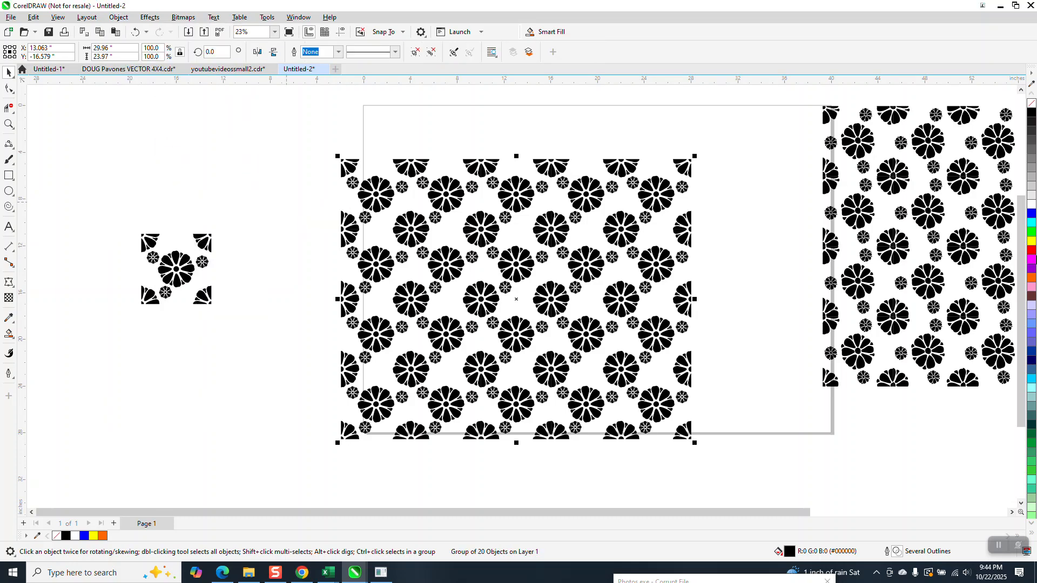
{"action": "left_click", "coordinate": [1030, 240]}
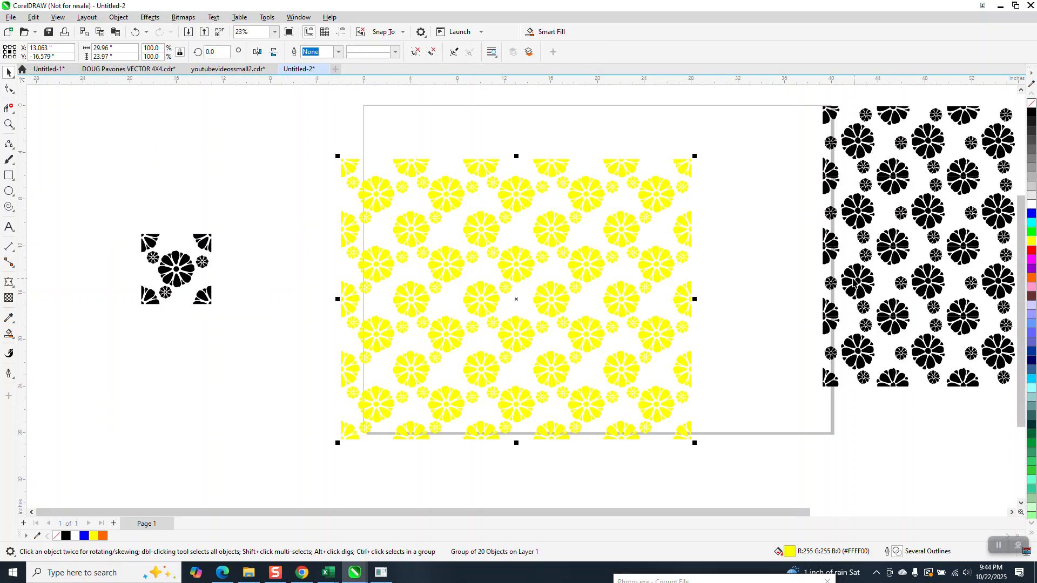
Place a black-filled rectangle about 37 by 25.8 inches around the yellow flower pattern, at the back of the page.
{"action": "left_click", "coordinate": [8, 174]}
{"action": "left_click_drag", "start_coordinate": [309, 149], "coordinate": [742, 449]}
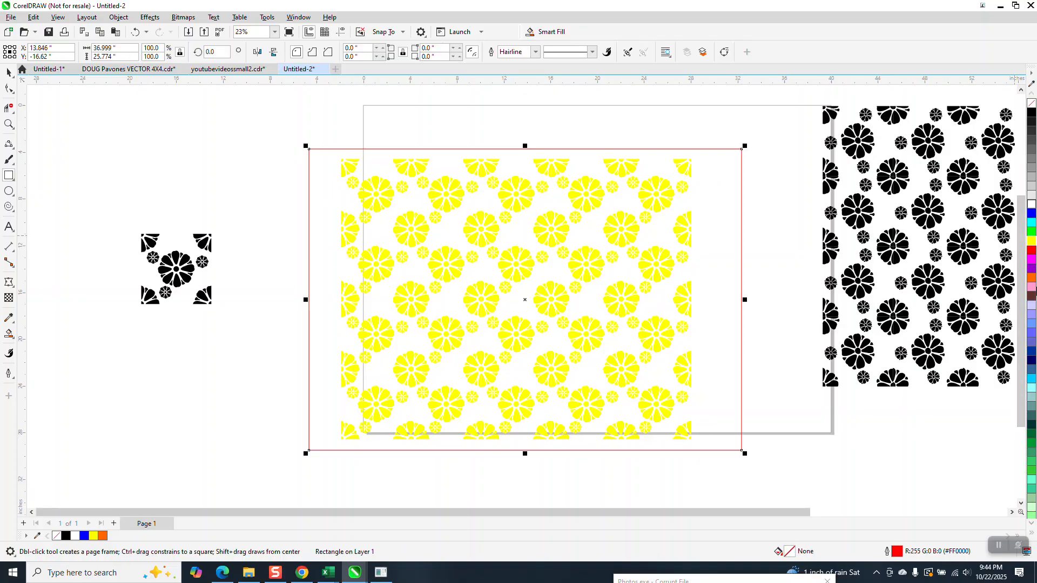
{"action": "left_click", "coordinate": [1031, 114]}
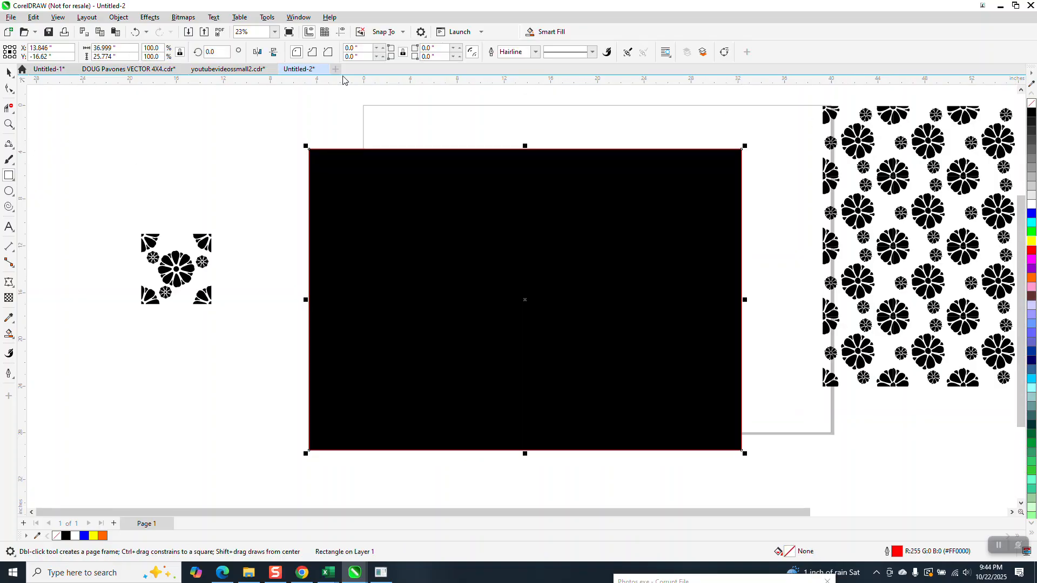
{"action": "left_click", "coordinate": [118, 17]}
{"action": "mouse_move", "coordinate": [218, 190]}
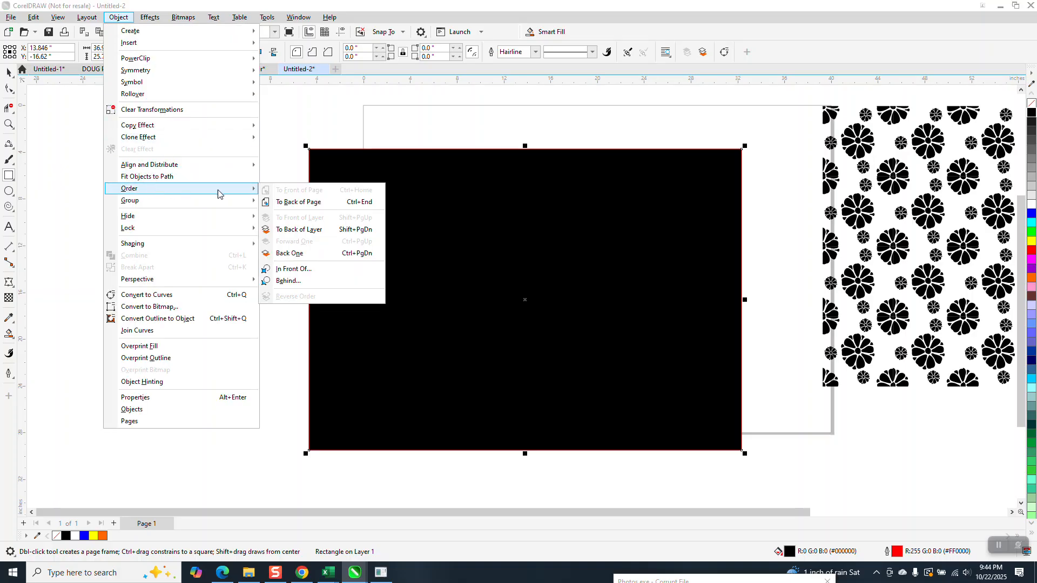
{"action": "left_click", "coordinate": [268, 201]}
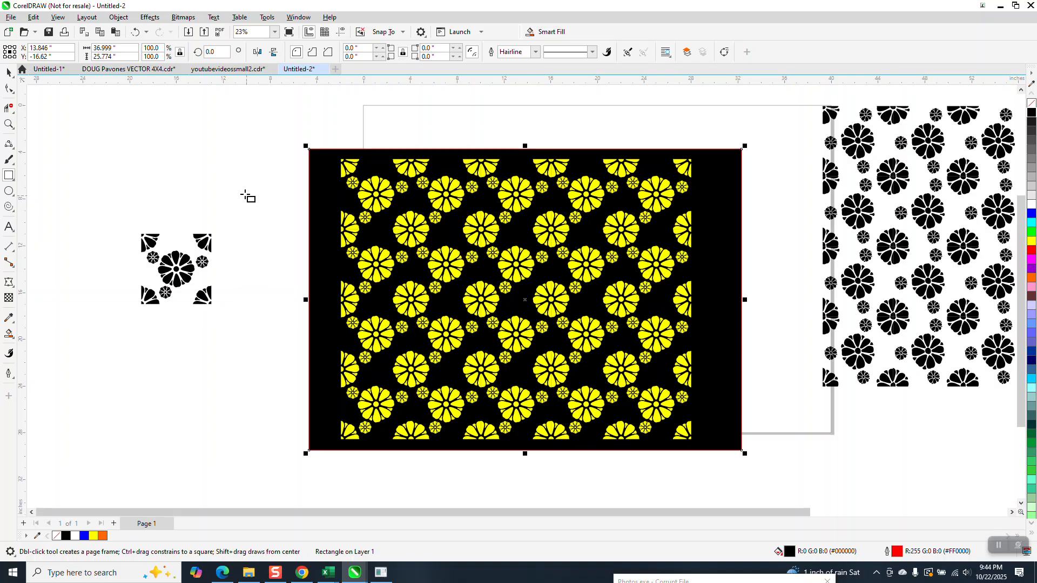
Examine the flower seams of the original black pattern up close and compare them with the yellow-on-black pattern.
{"action": "scroll", "coordinate": [247, 197], "scroll_direction": "down", "scroll_amount": 1}
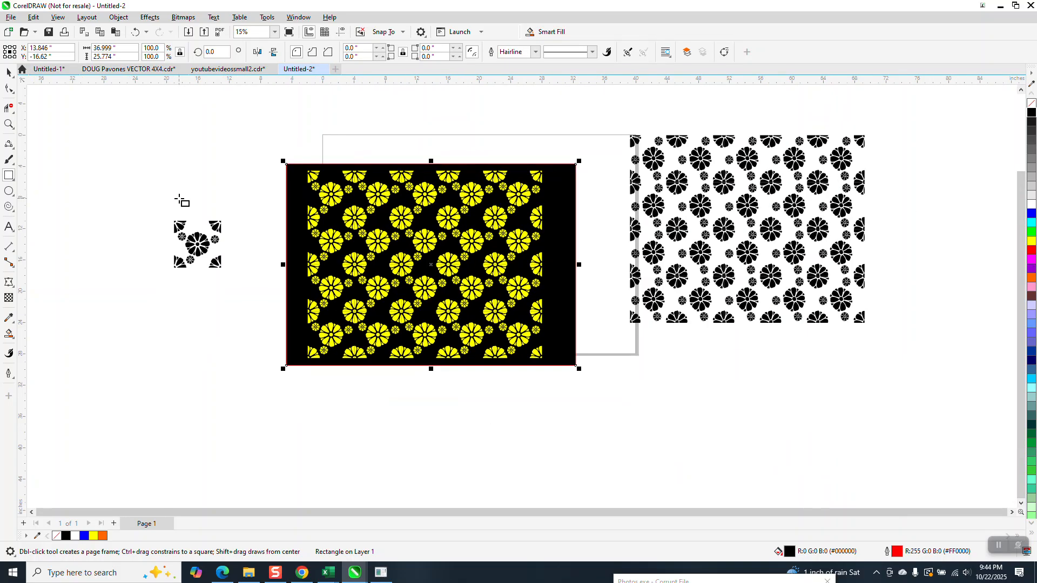
{"action": "left_click_drag", "start_coordinate": [669, 173], "coordinate": [690, 200]}
{"action": "key", "text": "z"}
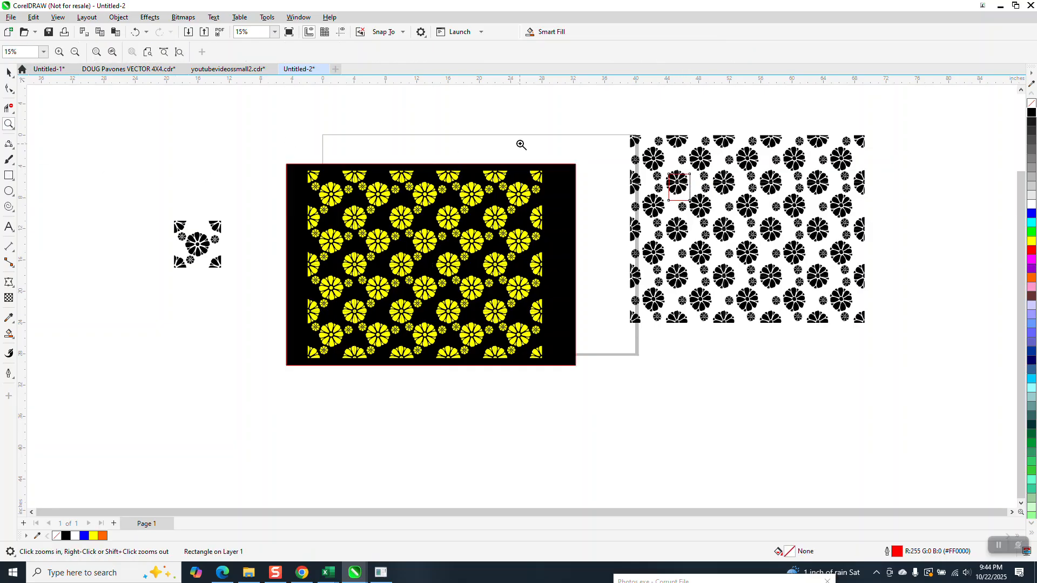
{"action": "left_click_drag", "start_coordinate": [693, 156], "coordinate": [716, 186]}
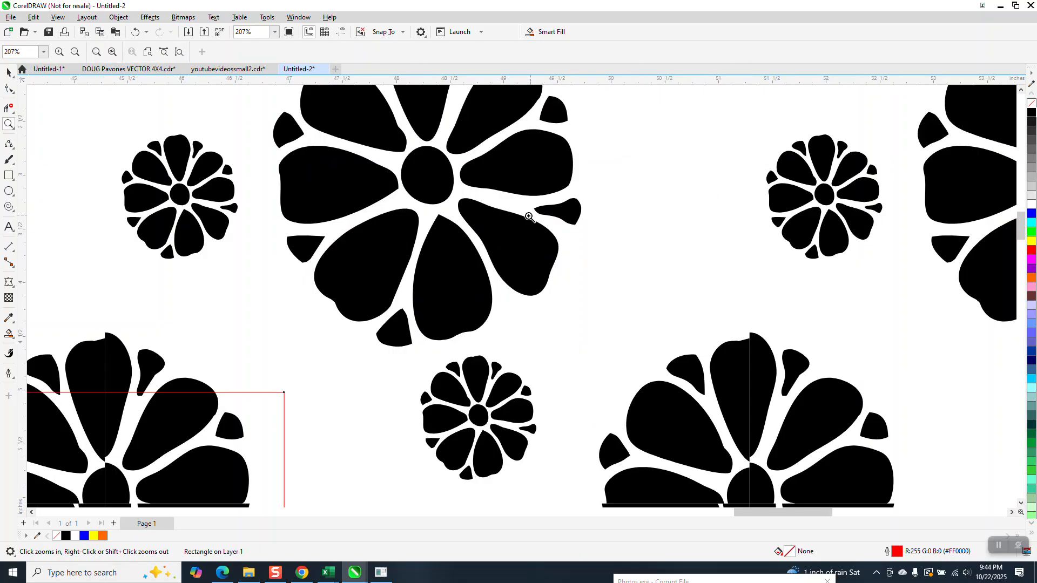
{"action": "scroll", "coordinate": [577, 229], "scroll_direction": "down", "scroll_amount": 1}
{"action": "left_click_drag", "start_coordinate": [576, 279], "coordinate": [749, 460]}
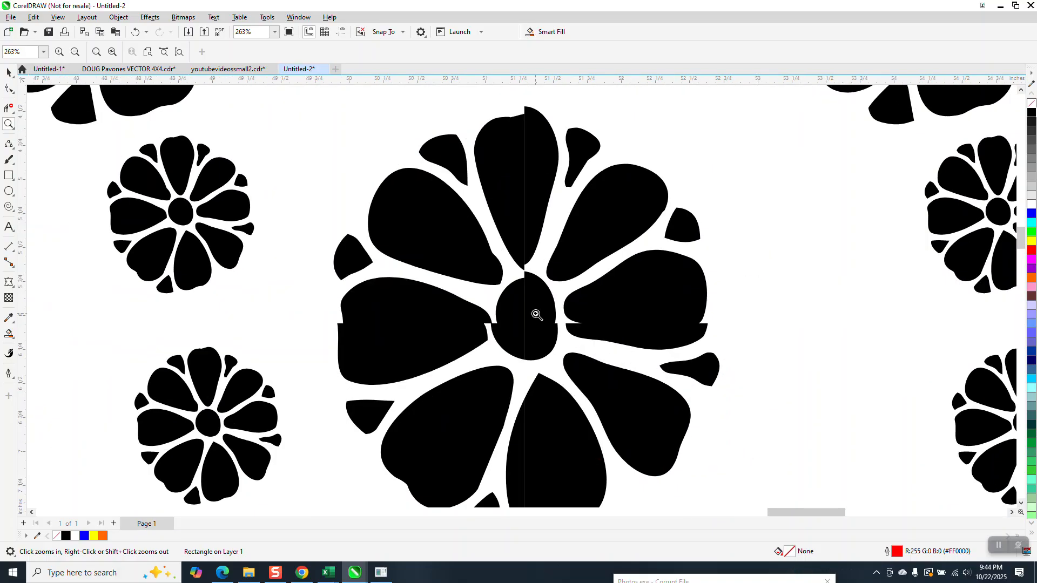
{"action": "scroll", "coordinate": [536, 314], "scroll_direction": "down", "scroll_amount": 3}
{"action": "scroll", "coordinate": [535, 314], "scroll_direction": "down", "scroll_amount": 1}
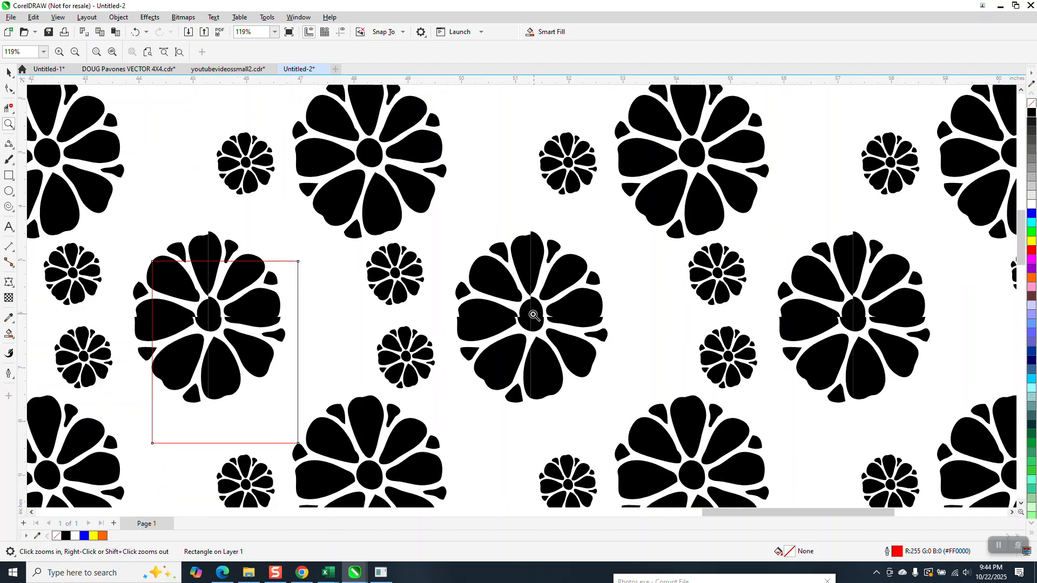
{"action": "scroll", "coordinate": [343, 313], "scroll_direction": "down", "scroll_amount": 2}
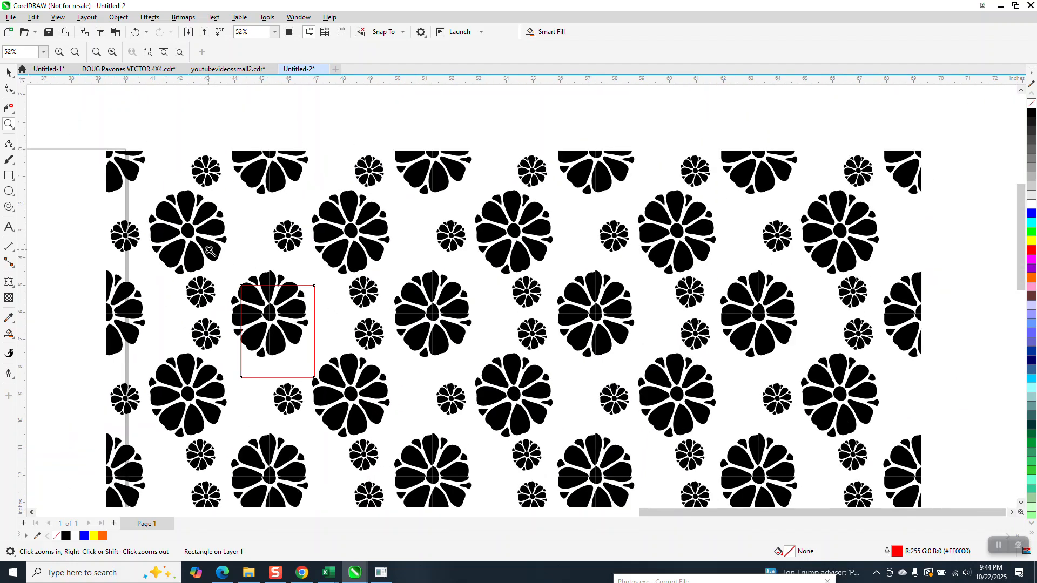
{"action": "scroll", "coordinate": [324, 282], "scroll_direction": "down", "scroll_amount": 5}
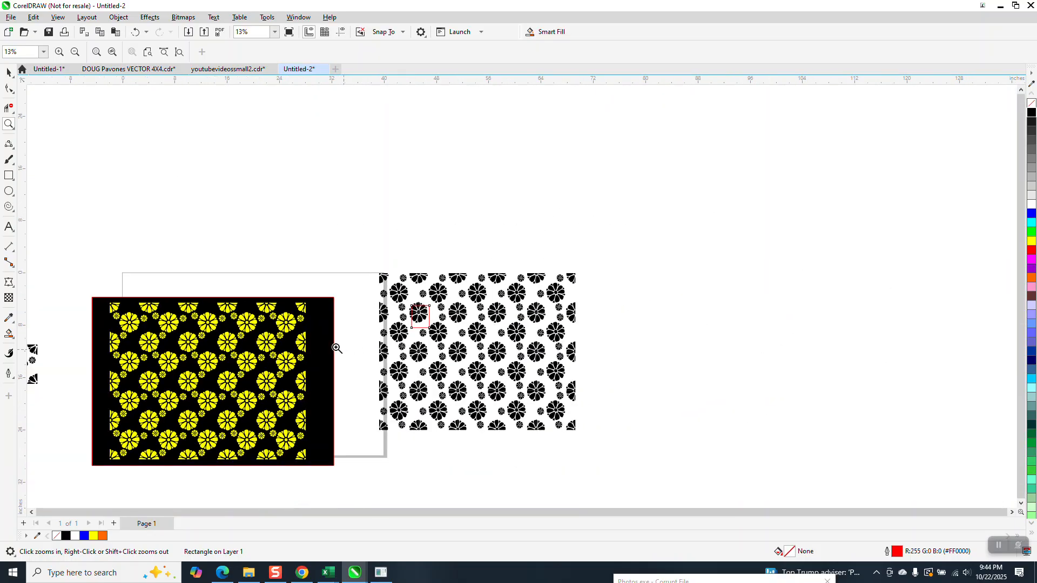
{"action": "left_click_drag", "start_coordinate": [154, 302], "coordinate": [362, 446]}
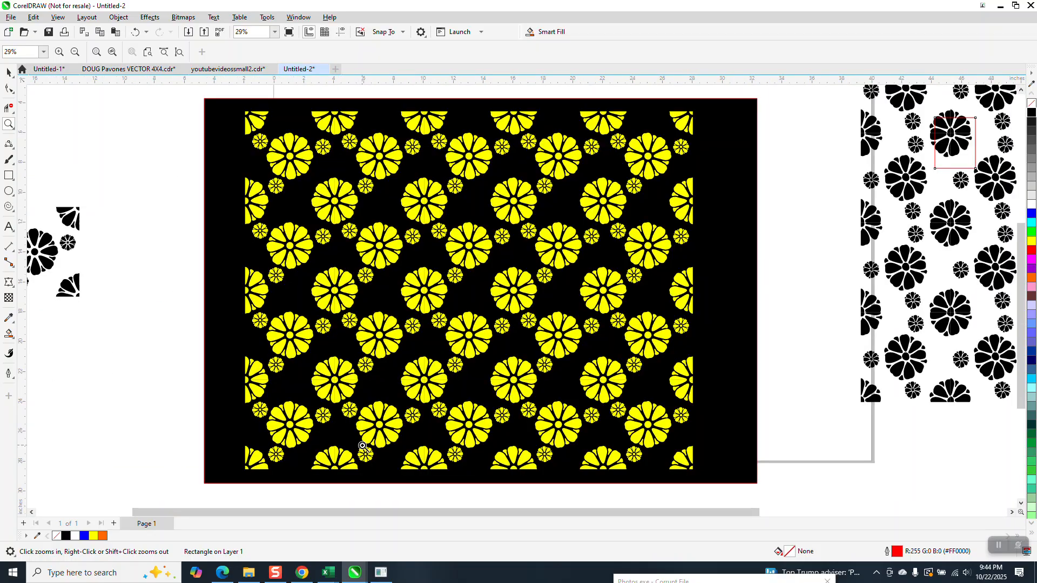